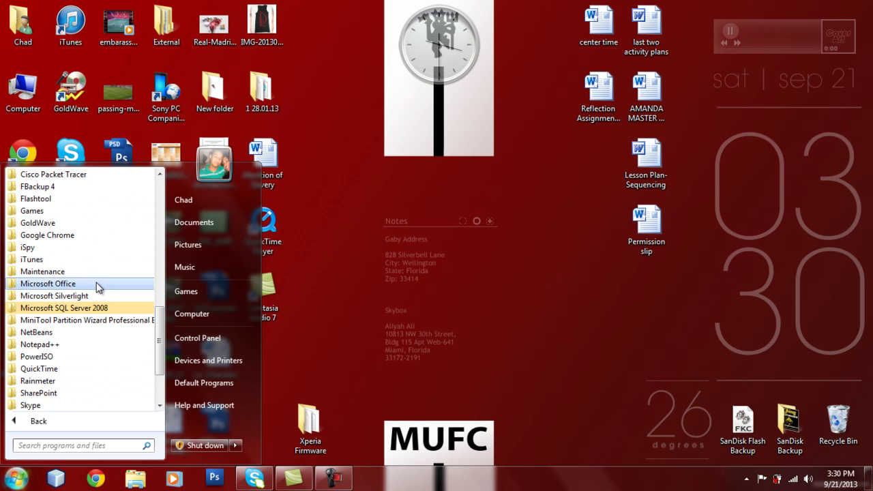
Expand the Microsoft SQL Server 2008 folder in the Start menu's All Programs list
click(92, 307)
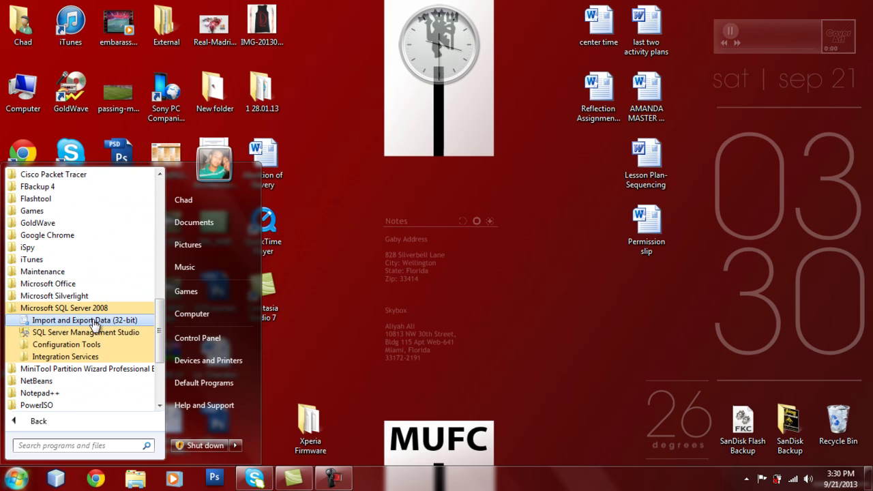
Launch SQL Server Management Studio, copy the server name, and connect to local SQLEXPRESS
click(91, 332)
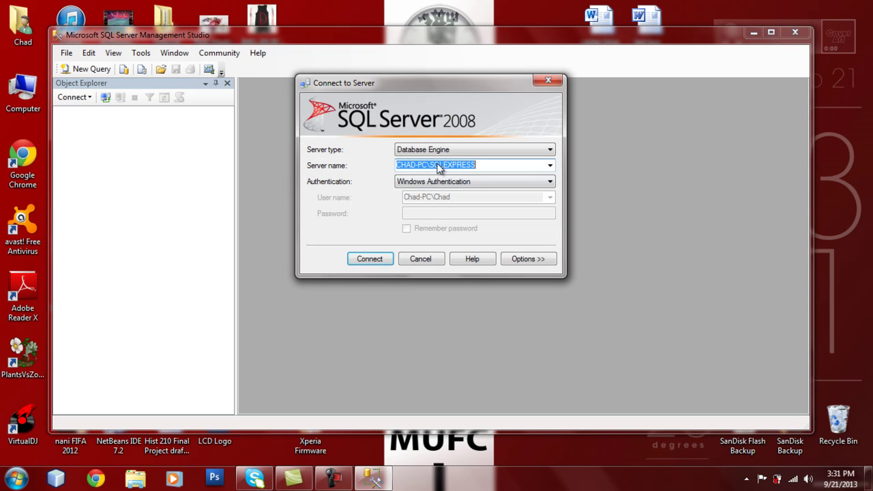
right_click(443, 165)
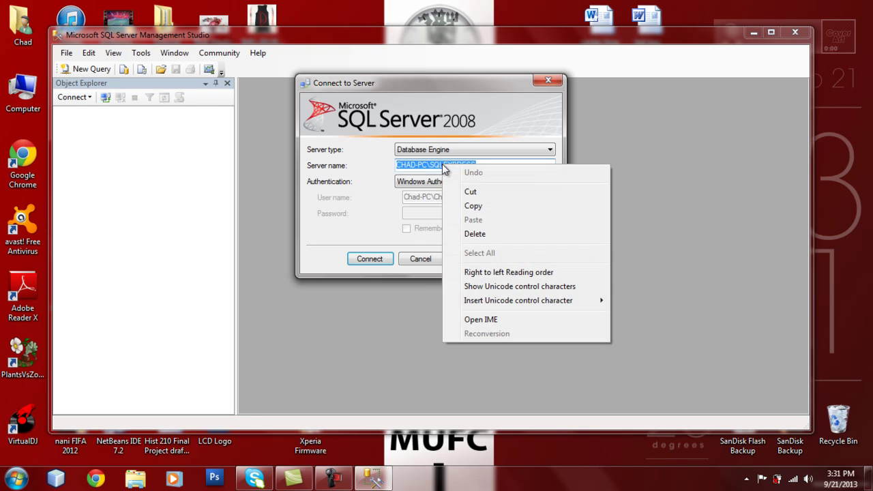
click(462, 206)
click(375, 260)
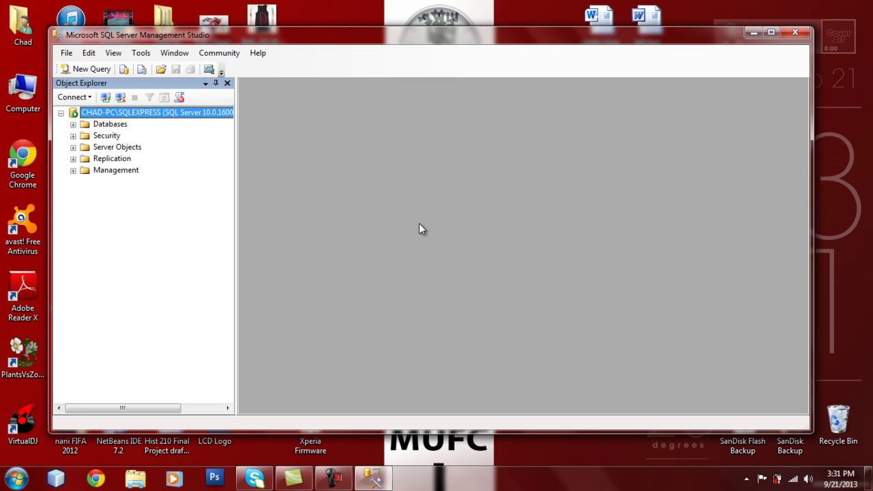
Create a new database named after the user under the server's Databases folder
click(73, 124)
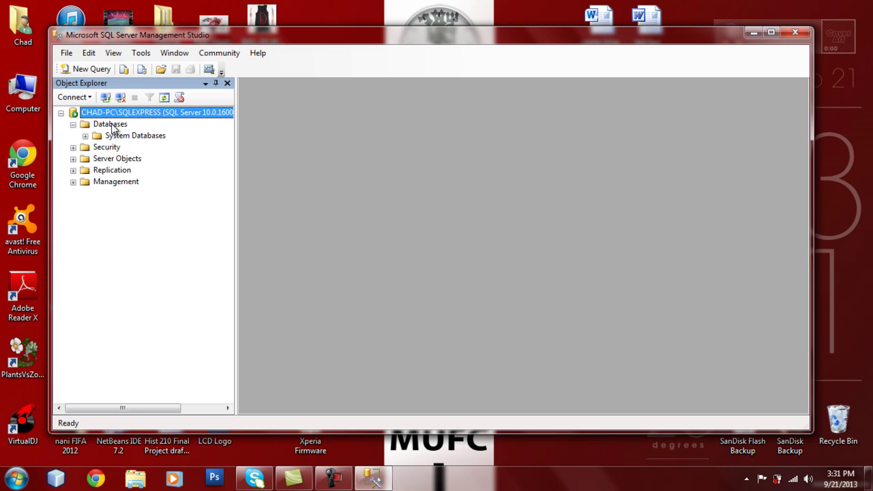
right_click(114, 128)
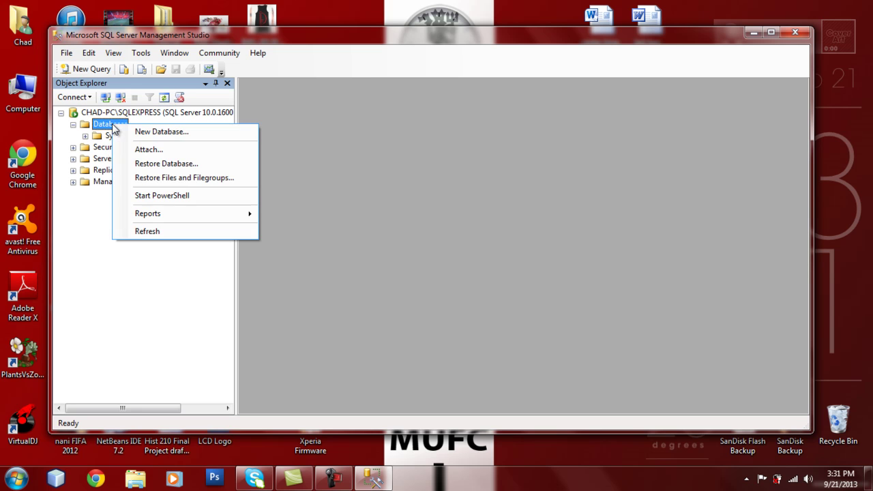
click(124, 131)
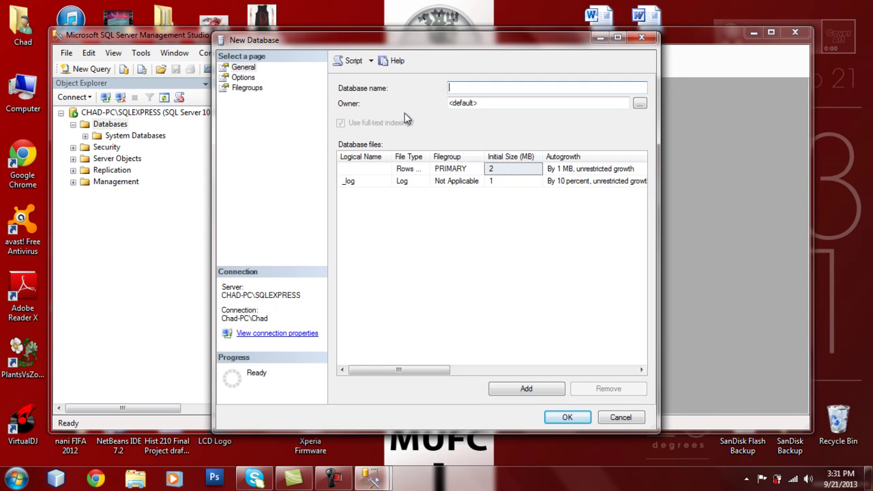
text(Chad)
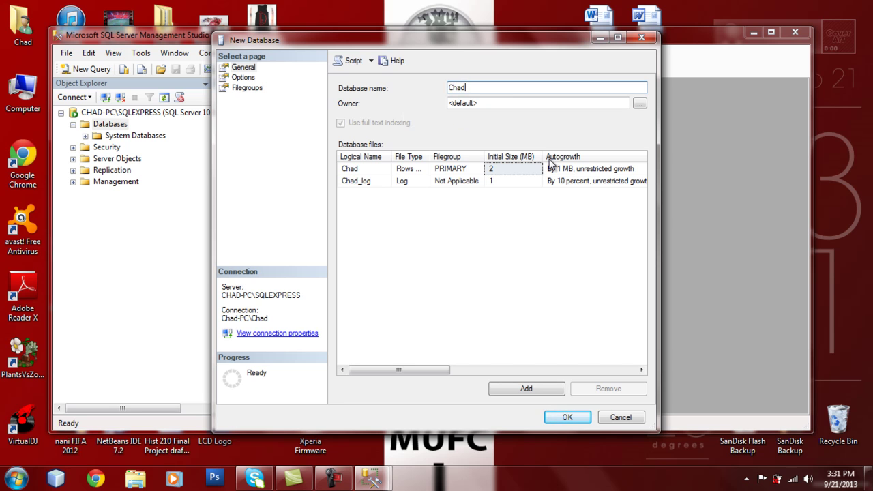
click(565, 420)
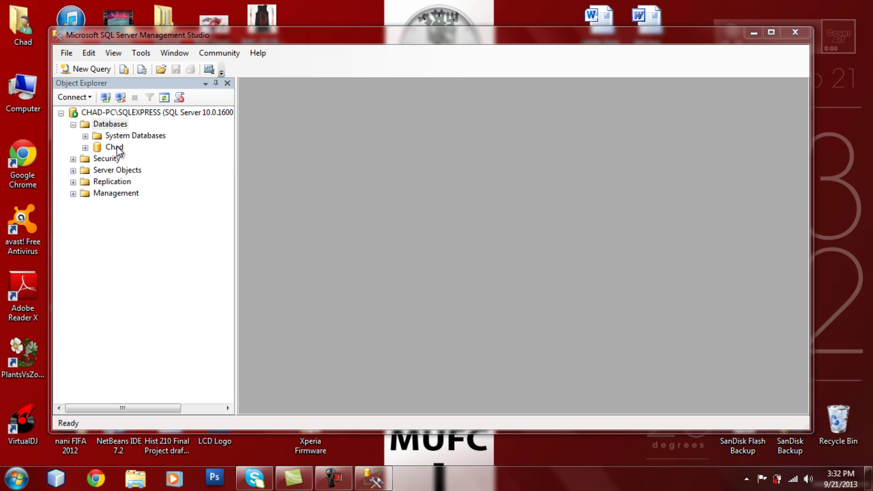
Start a new table in the new database with a FirstName column of type text
click(85, 148)
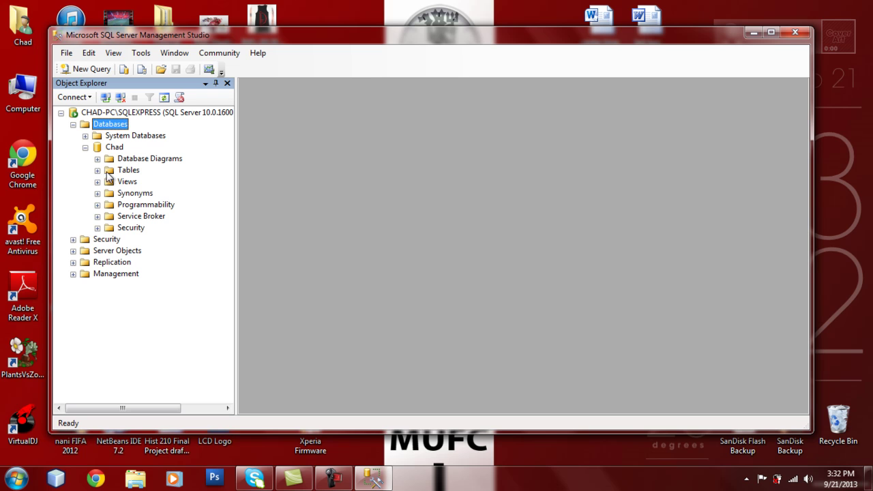
right_click(123, 169)
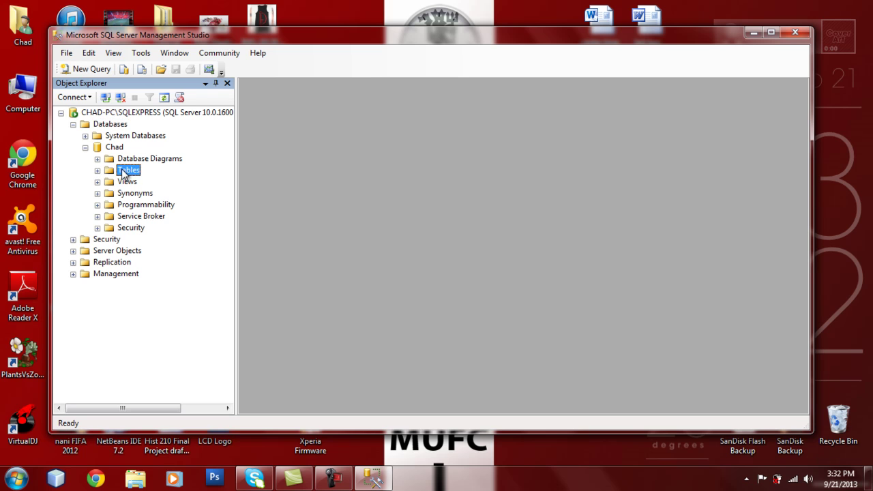
click(136, 178)
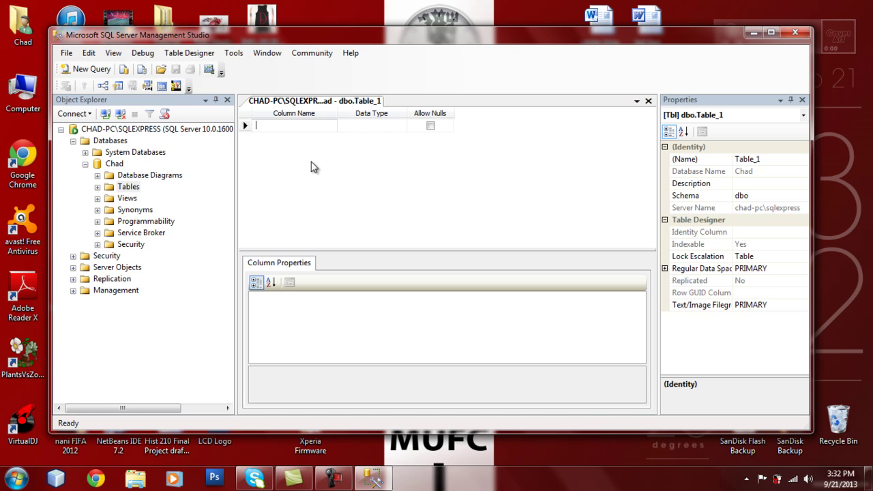
text(F_)
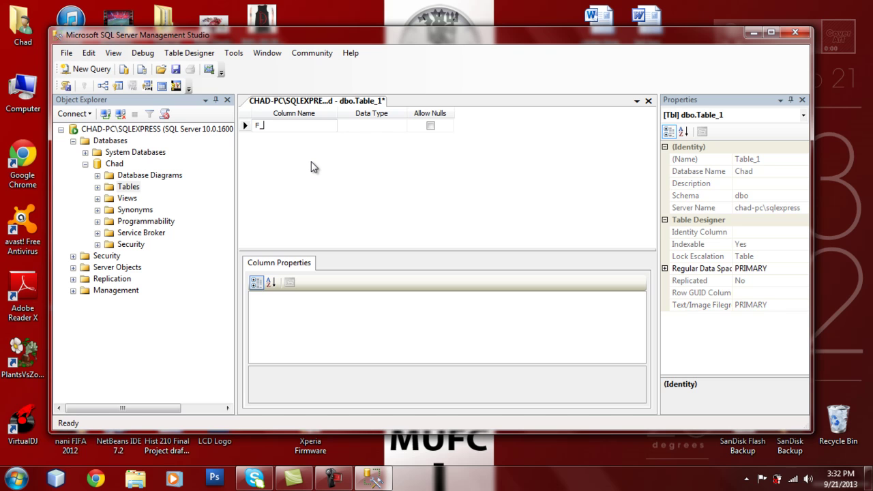
key(BackSpace)
text(irstName)
click(401, 125)
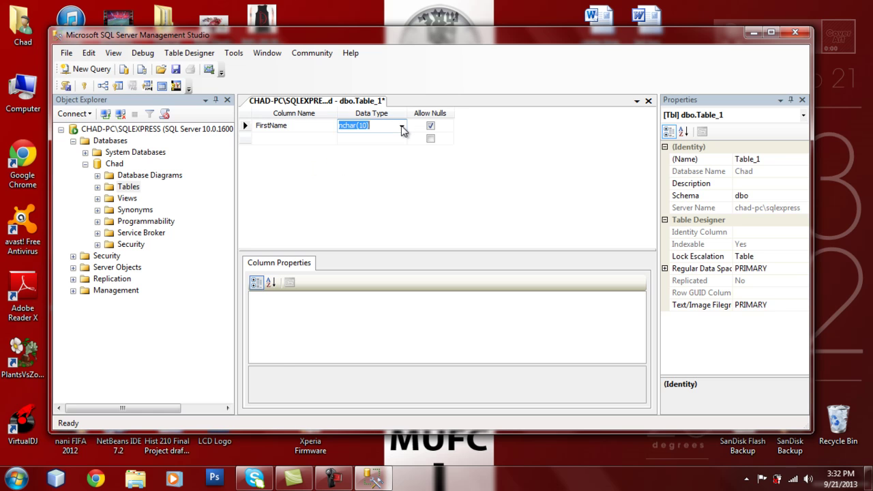
click(402, 127)
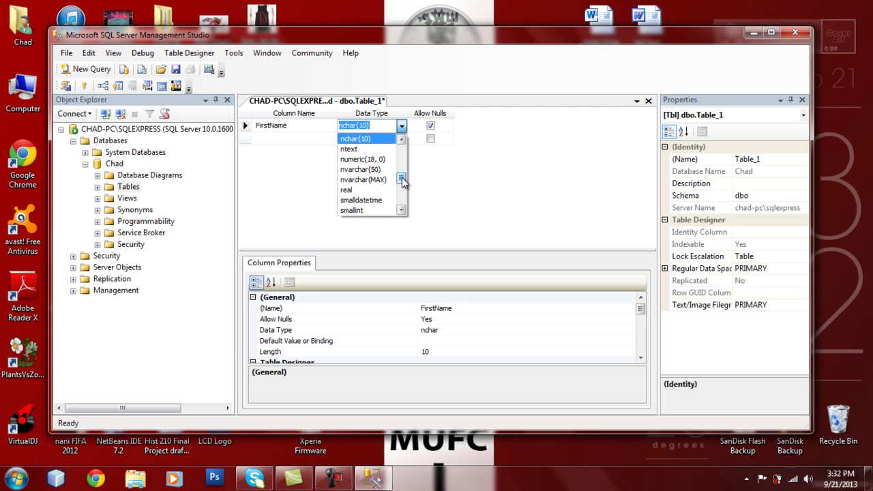
drag(401, 176, 402, 189)
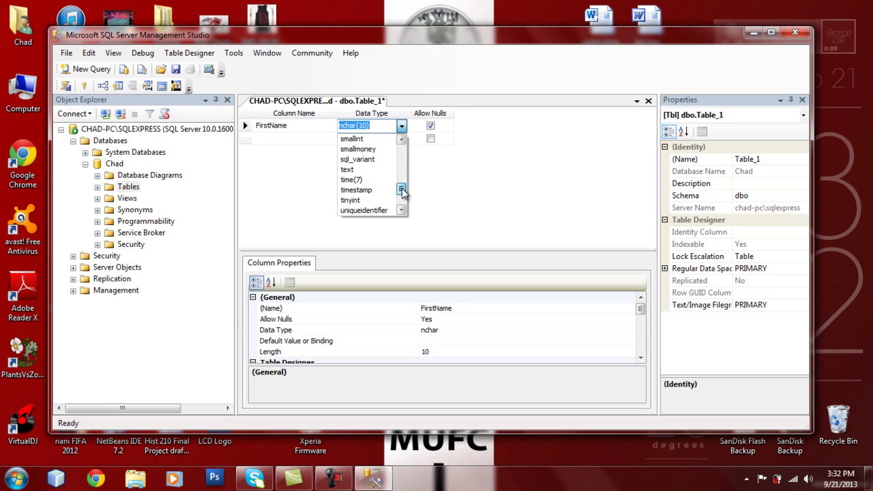
click(379, 170)
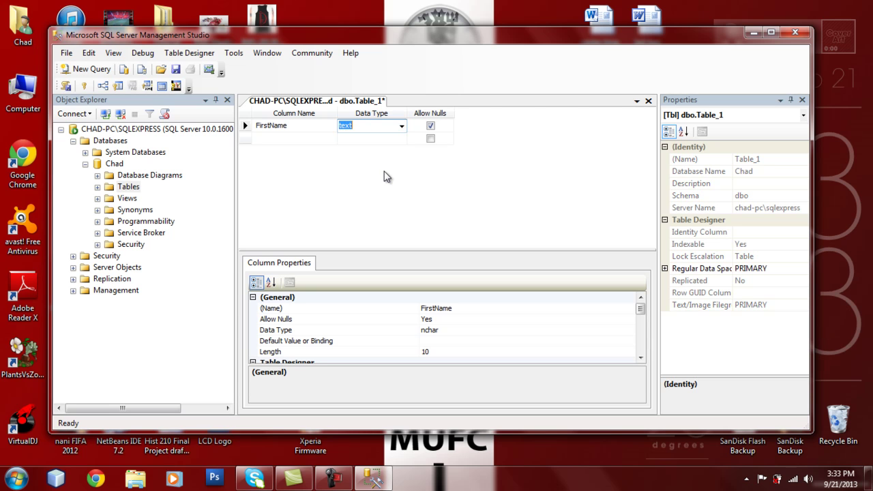
Add a LastName column, changing its data type from nvarchar(MAX) to varchar(50)
click(290, 138)
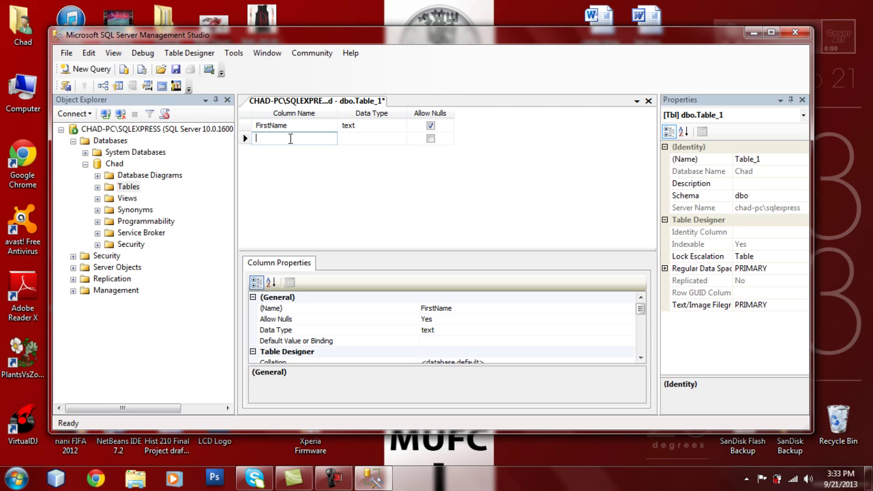
text(Las)
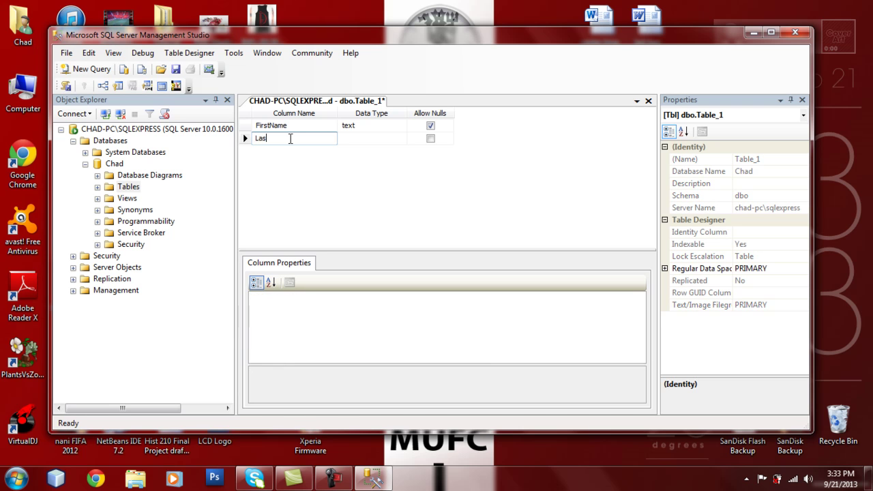
text(tName)
click(354, 142)
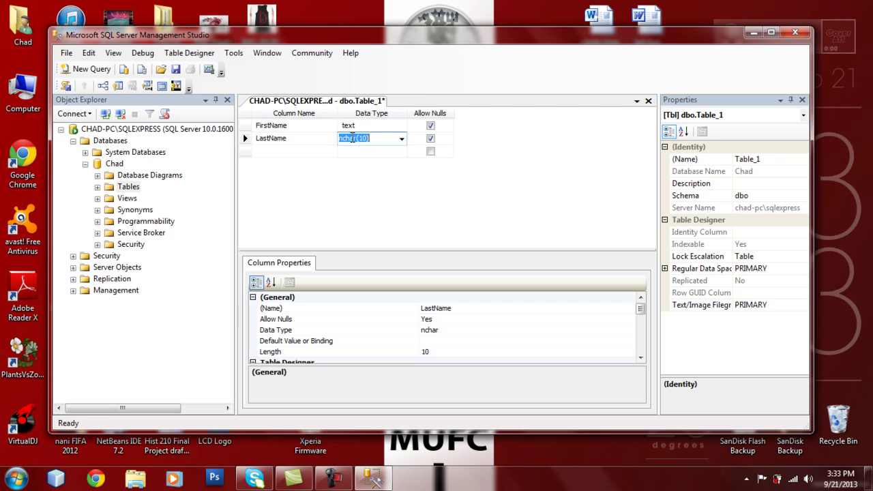
click(402, 139)
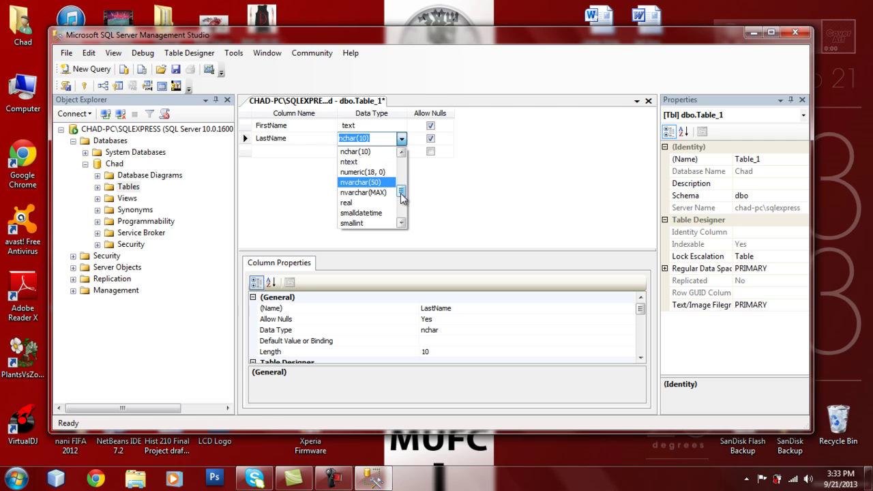
mouse_move(402, 197)
mouse_down()
mouse_move(400, 165)
mouse_move(401, 197)
mouse_up()
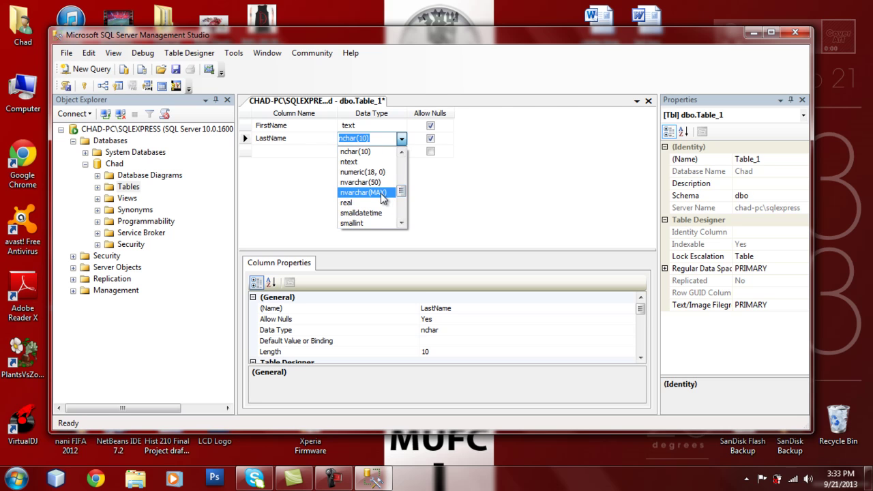
click(380, 193)
click(402, 139)
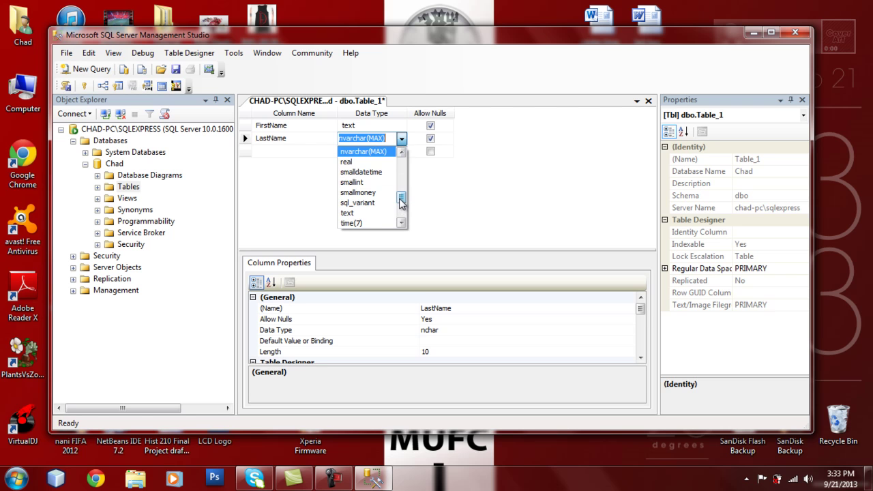
mouse_move(401, 199)
mouse_down()
mouse_move(403, 224)
mouse_move(400, 205)
mouse_up()
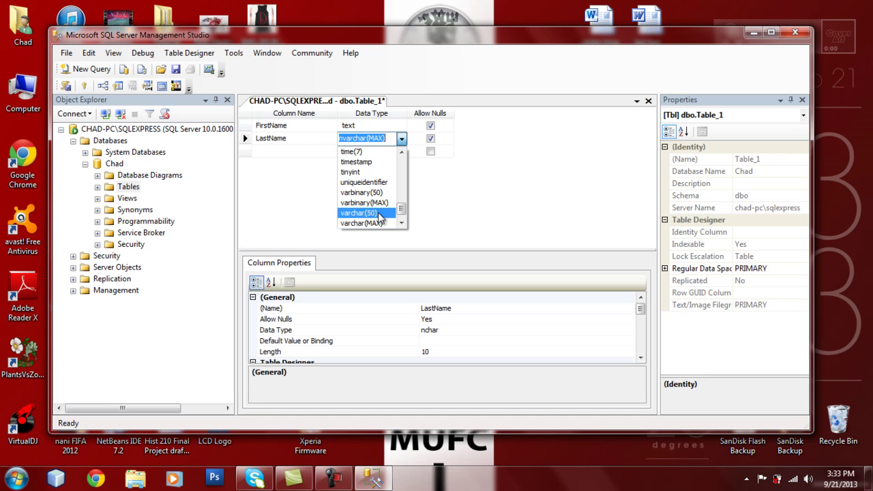
click(381, 216)
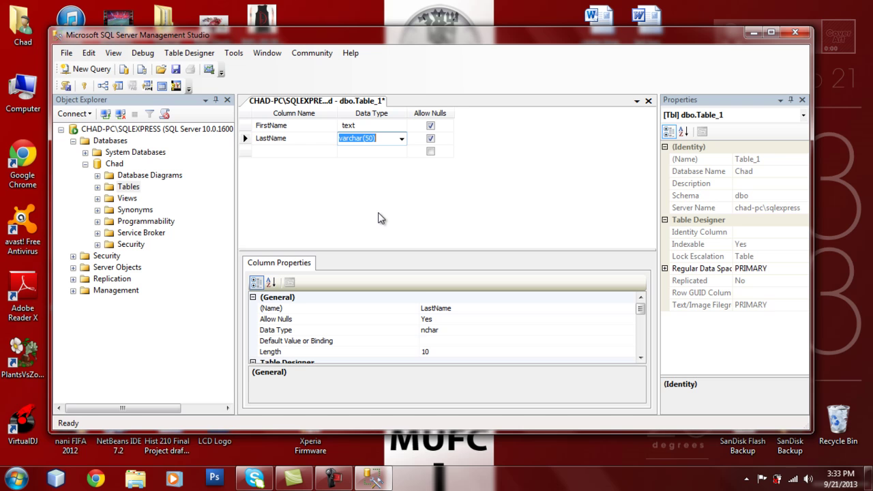
Add a third column named Gender to the table design
click(312, 151)
text(Gen)
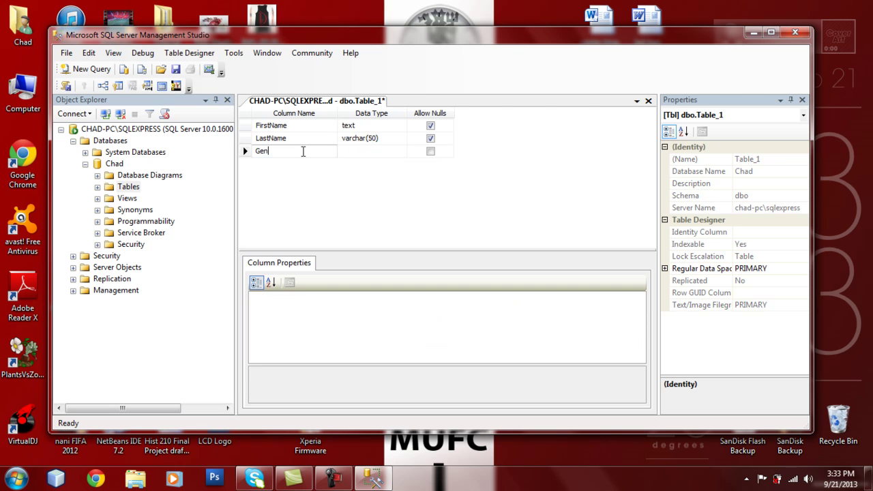
text(der)
click(388, 127)
Set FirstName and Gender data types to varchar(50) and save the table design
click(401, 129)
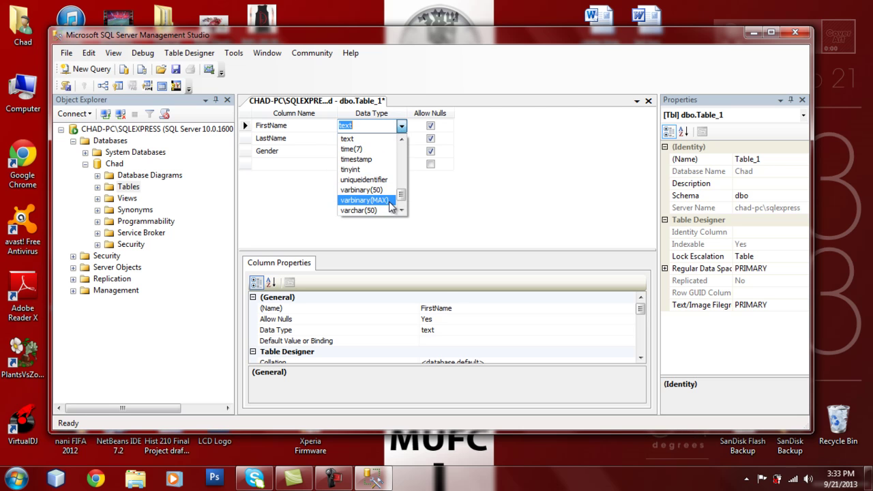
key(Down)
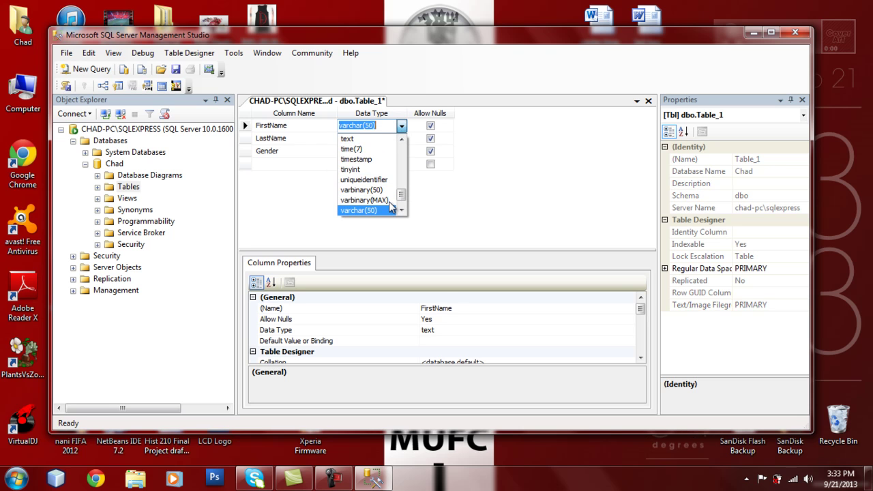
key(Return)
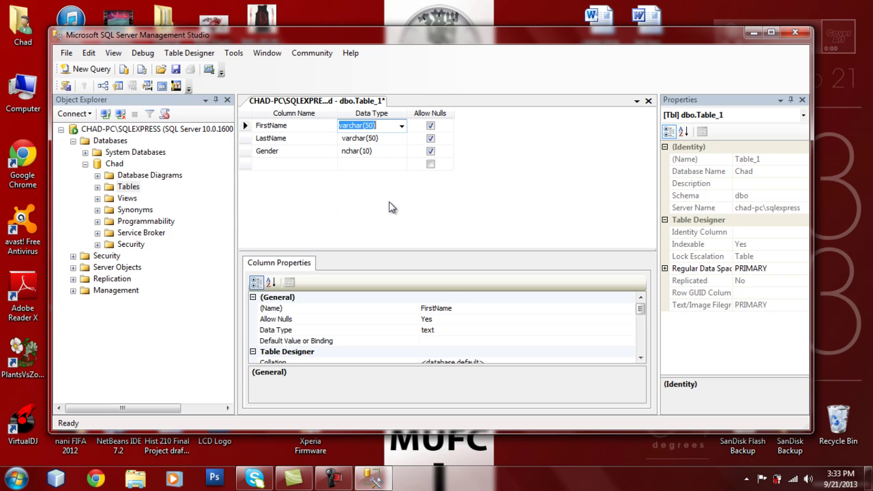
click(400, 152)
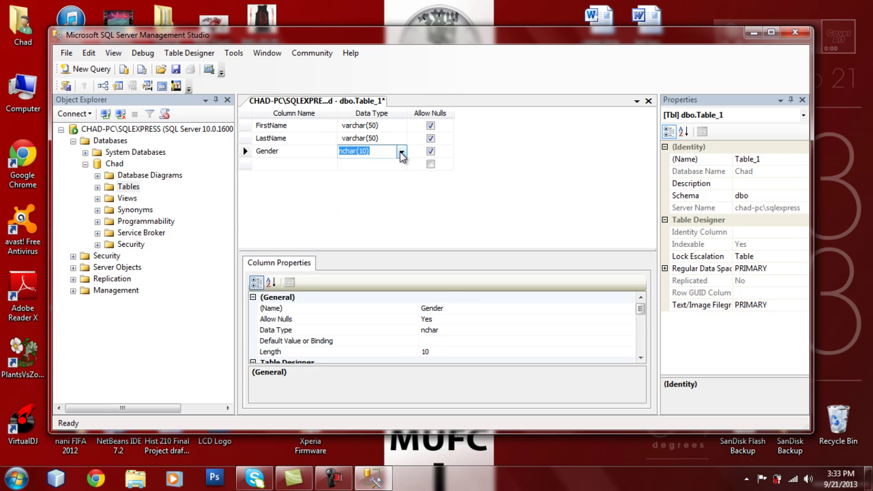
click(402, 151)
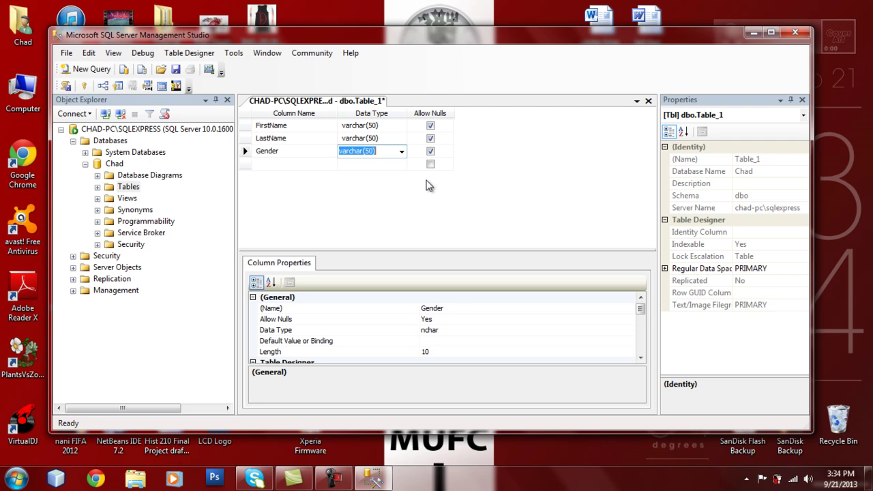
click(175, 70)
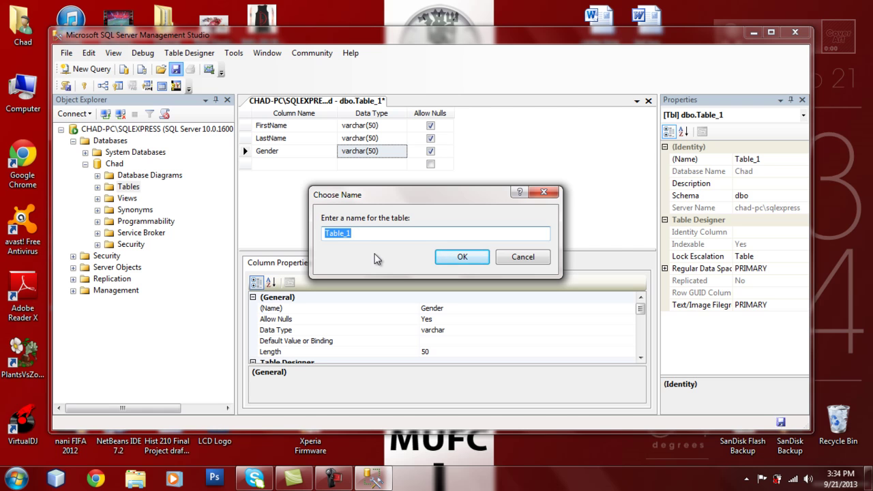
Name the table 'People' and expand the database's Tables folder to show dbo.People
text(People)
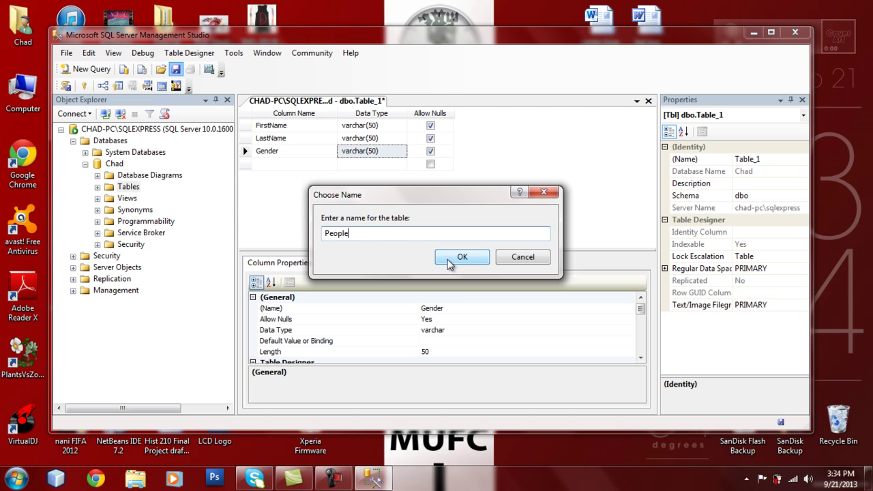
click(450, 262)
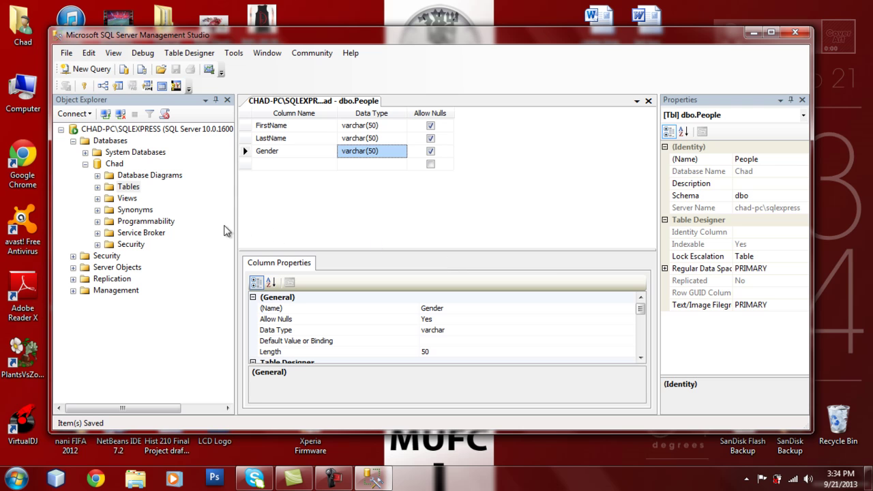
click(97, 187)
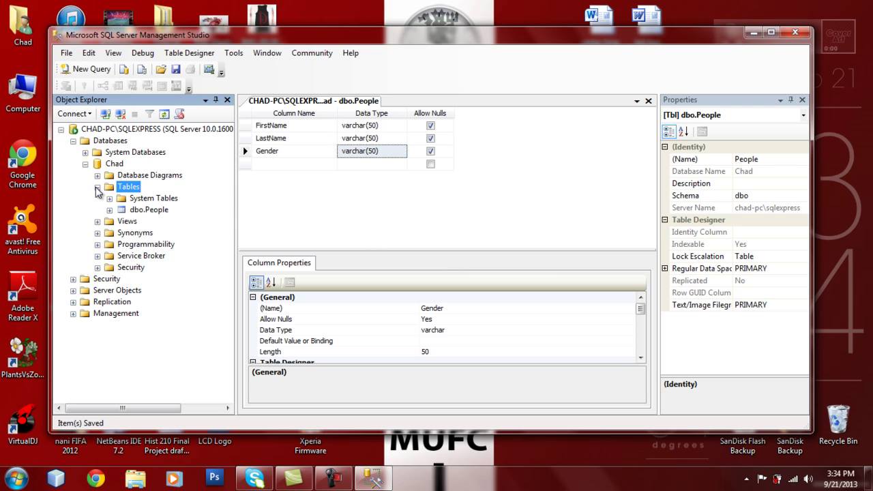
Open dbo.People with Edit Top 200 Rows, then toggle between its design and rows tabs
right_click(146, 211)
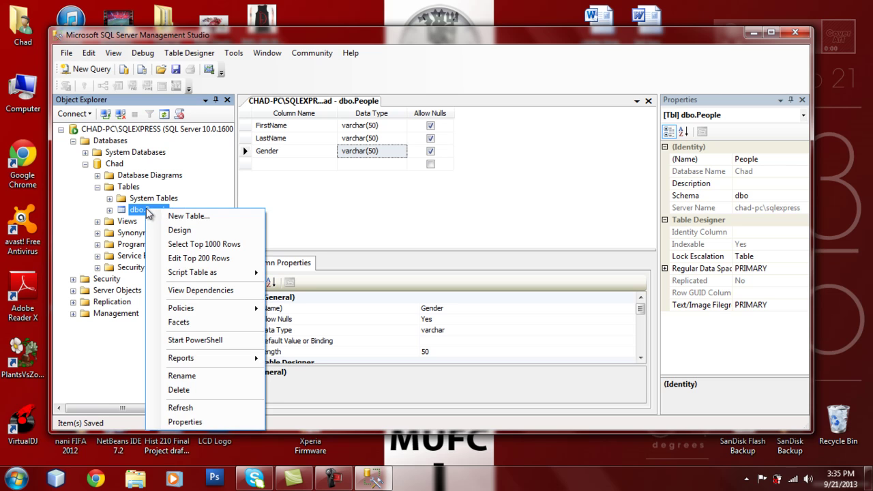
click(182, 263)
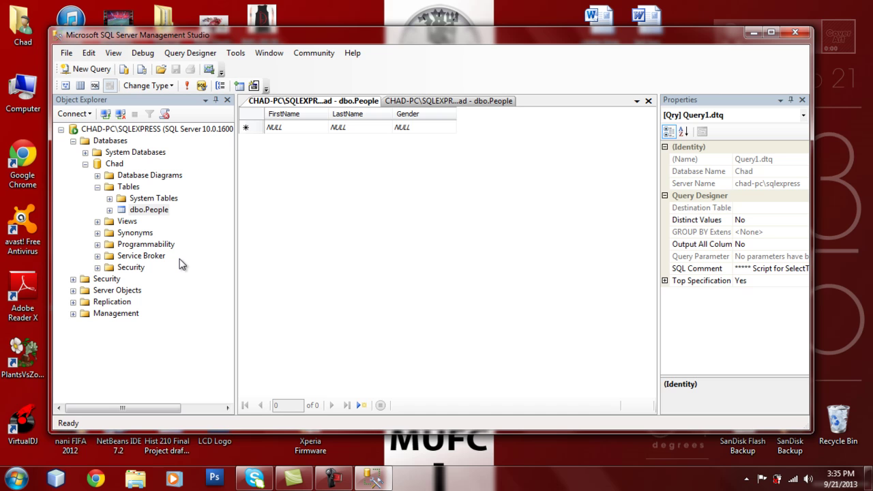
click(300, 127)
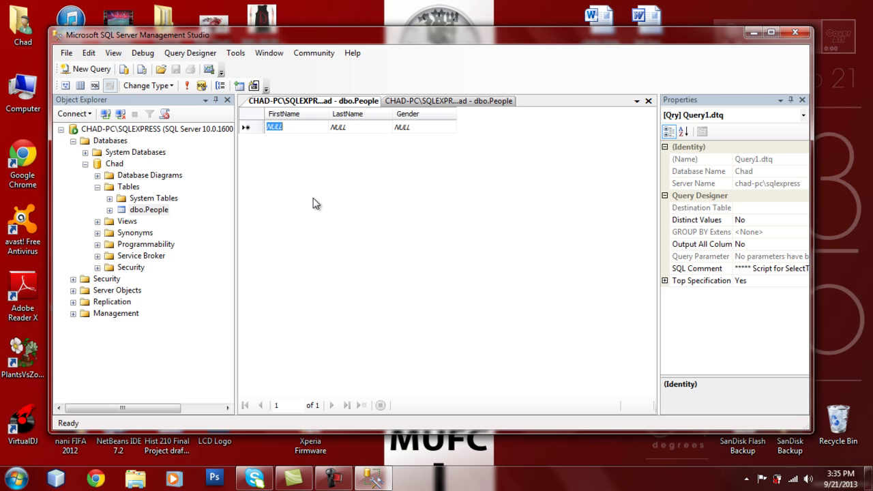
click(410, 102)
click(354, 102)
Launch Microsoft Access 2010 and create a blank database, Database1
click(17, 477)
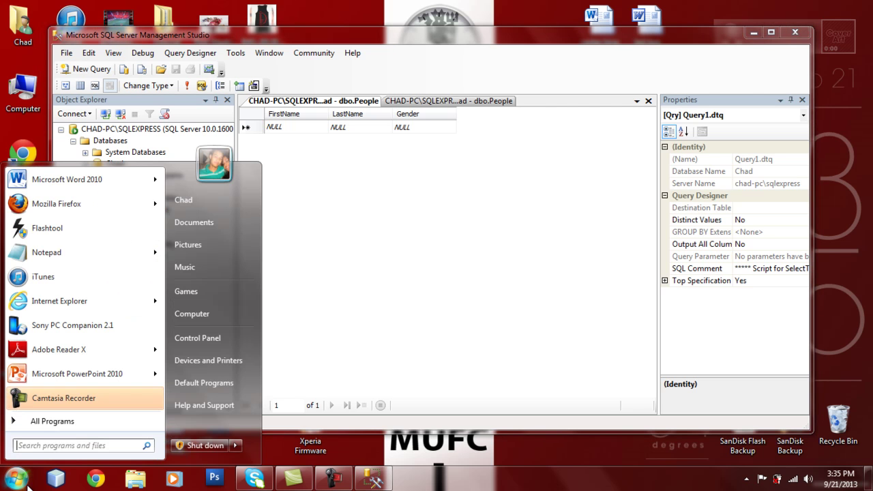
click(50, 421)
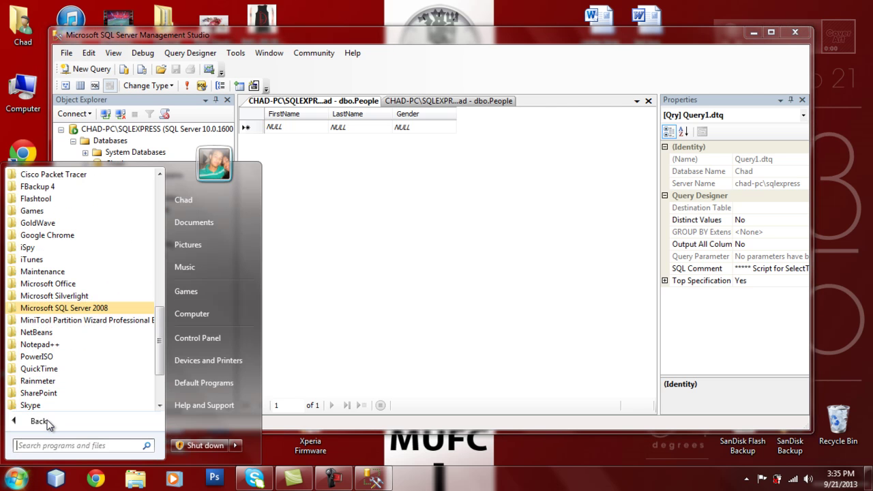
click(65, 285)
click(42, 291)
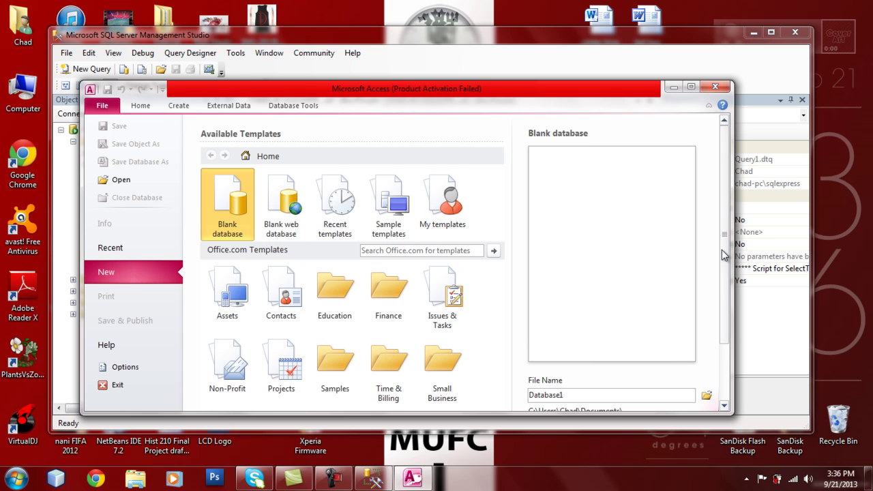
drag(721, 250, 729, 337)
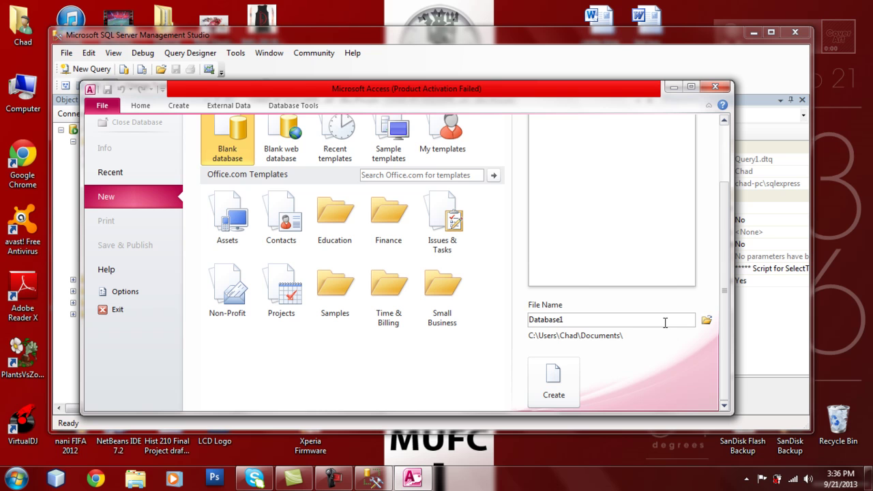
click(568, 378)
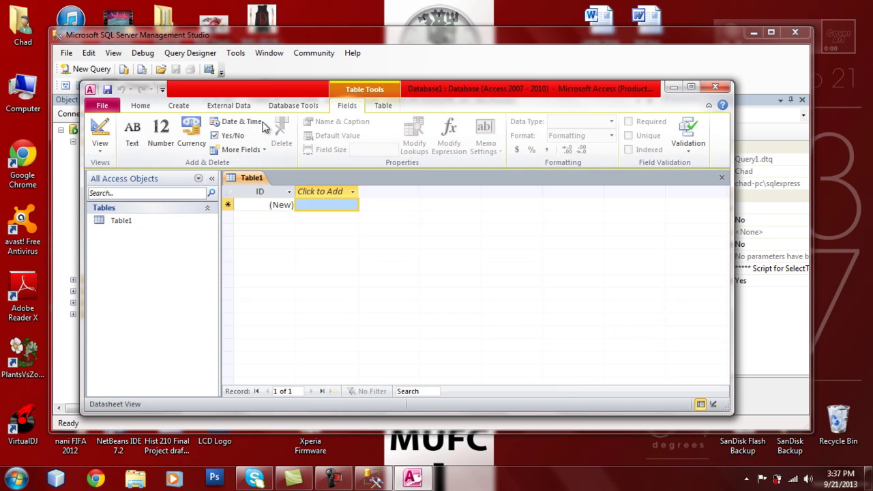
Begin an ODBC Database external-data import, choosing to link via a linked table
click(244, 107)
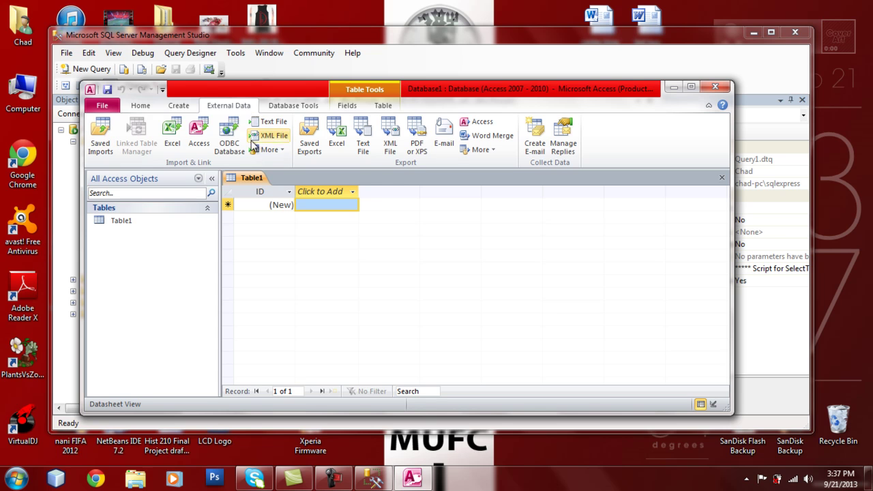
click(281, 152)
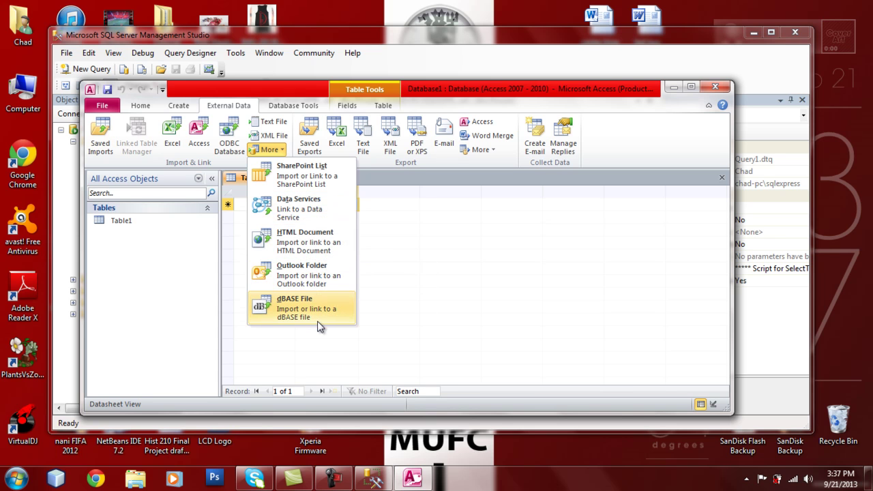
click(401, 262)
click(279, 149)
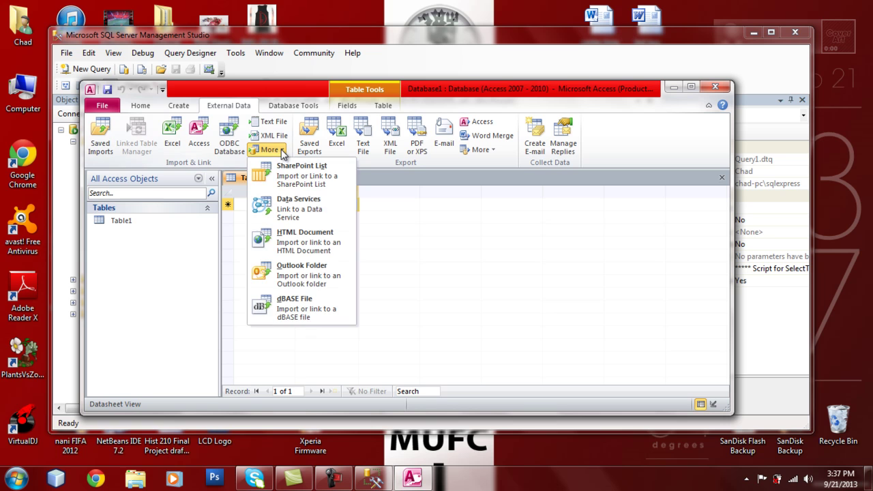
click(235, 147)
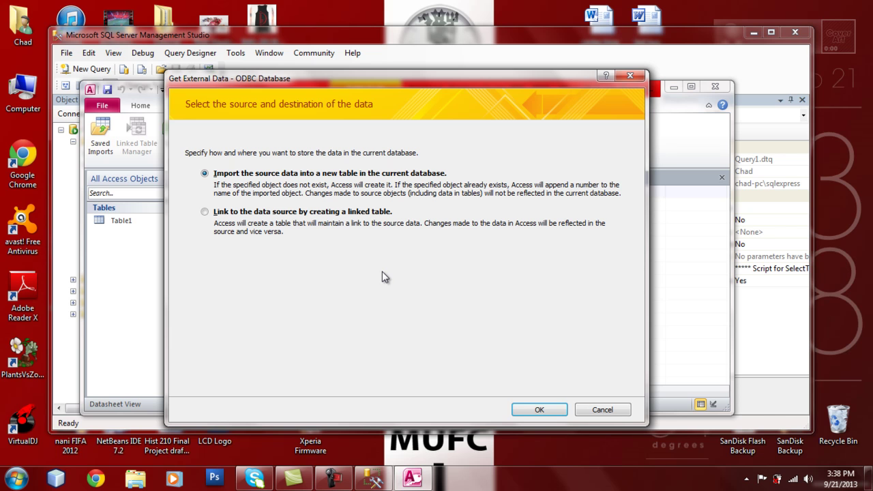
click(205, 212)
Create a new machine data source with the SQL Server driver and reach its setup wizard
click(531, 410)
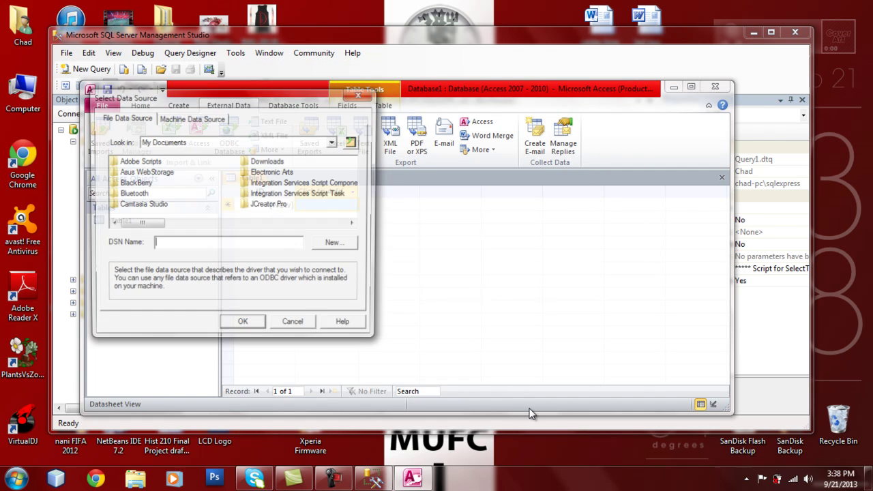
click(212, 121)
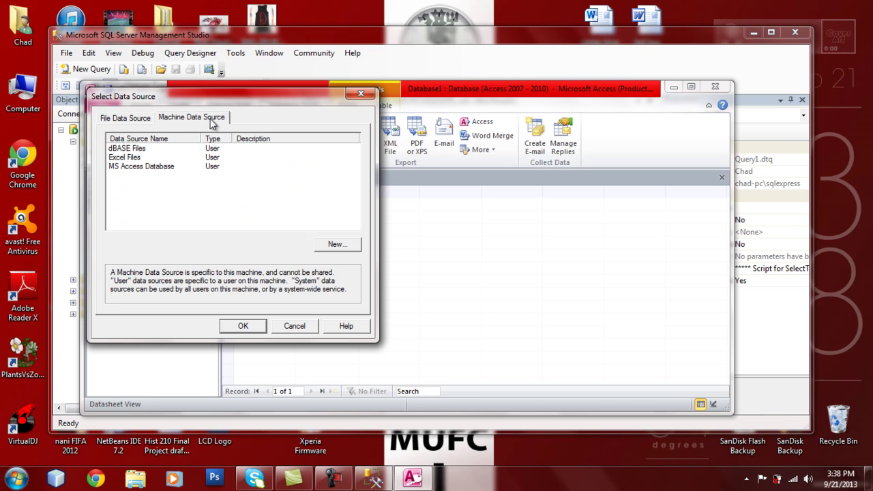
click(329, 247)
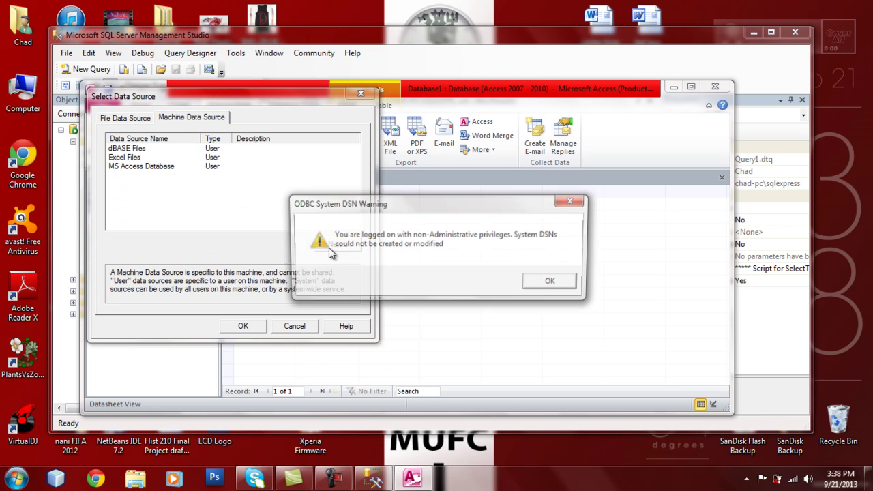
click(539, 280)
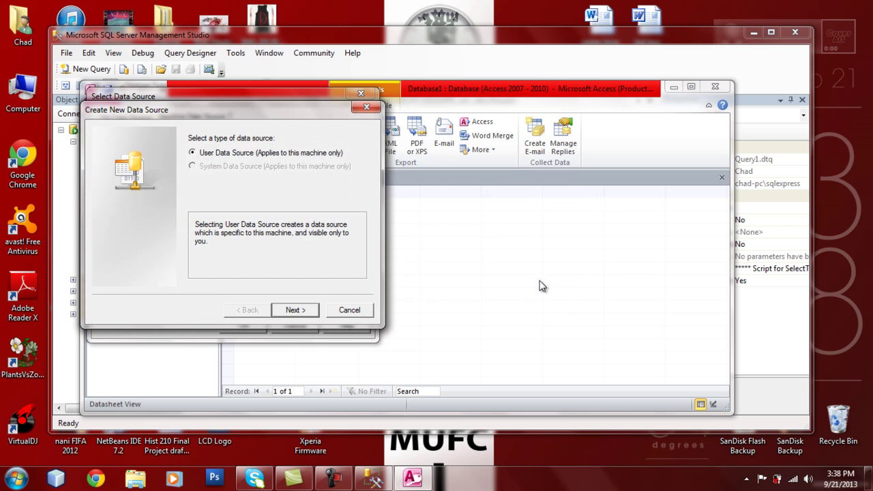
click(307, 310)
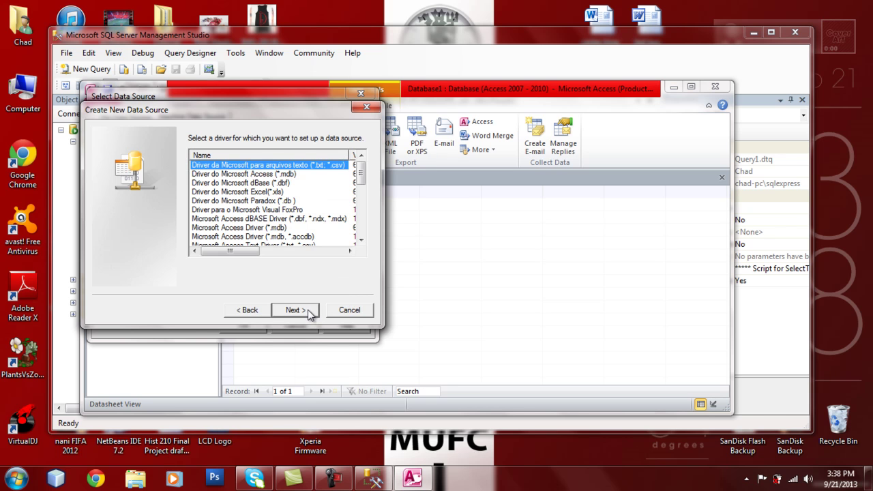
drag(361, 241, 361, 241)
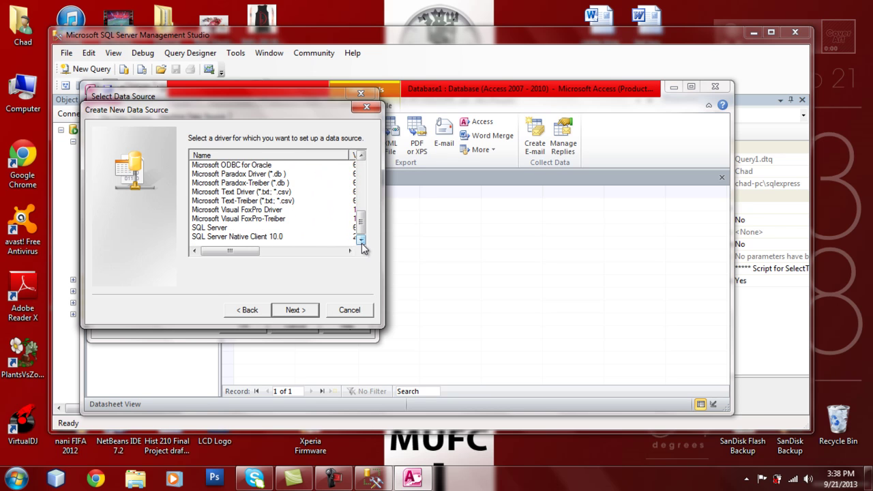
click(219, 228)
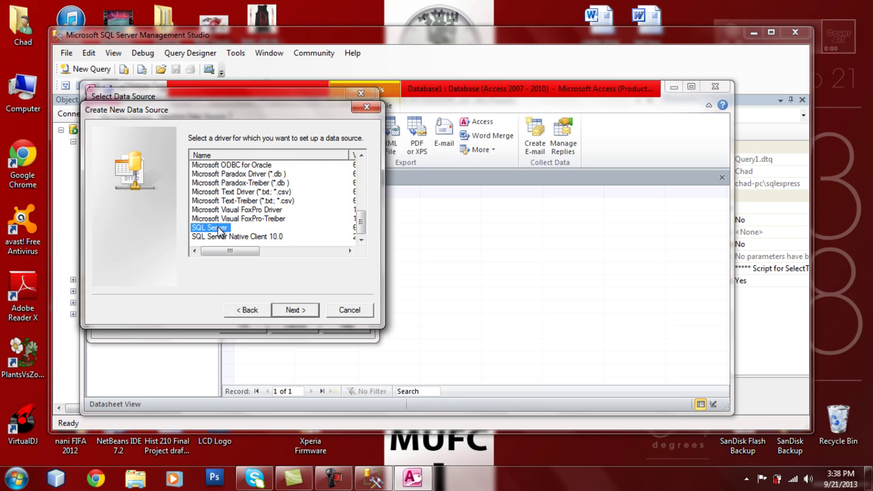
click(300, 308)
click(295, 310)
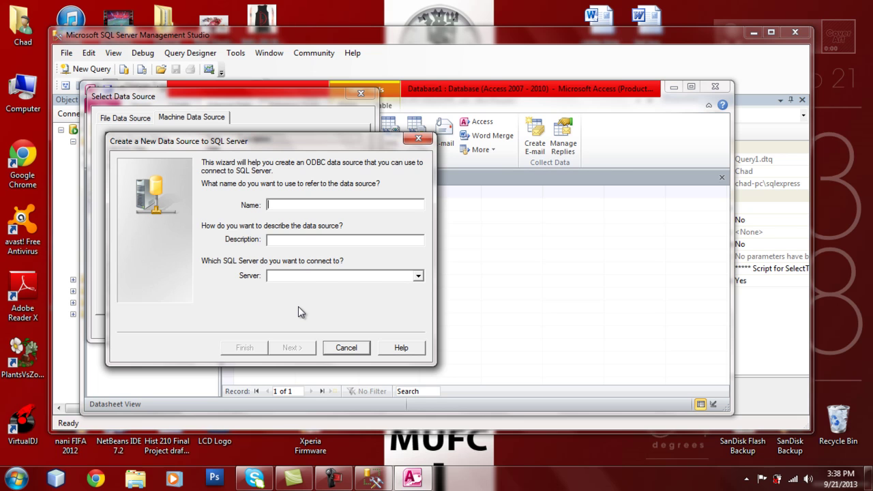
Name the data source Project and give it the description Assignment
text(P)
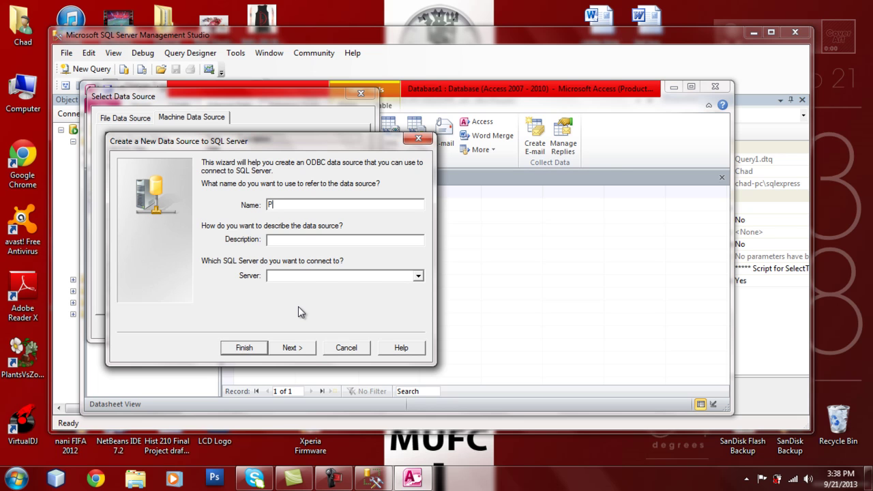
text(roject)
click(286, 238)
text(P)
key(BackSpace)
text(Assignment)
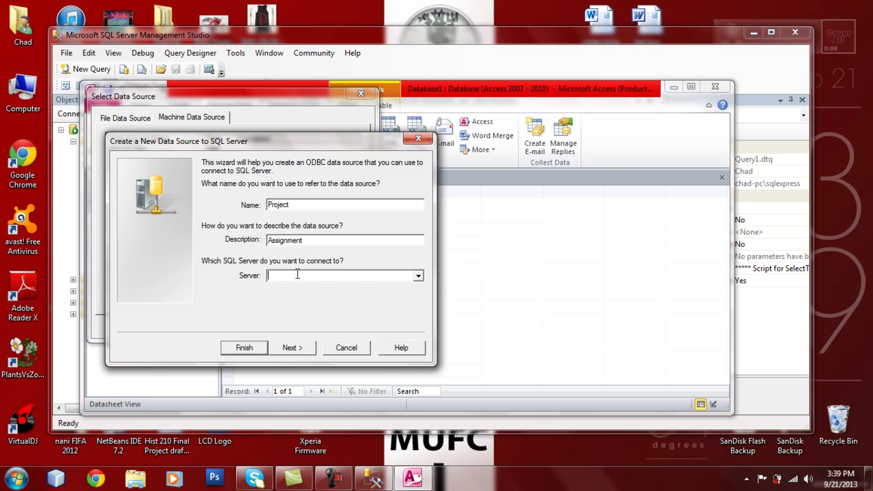
Set the data source's server to the local SQLEXPRESS instance and continue to login settings
click(416, 277)
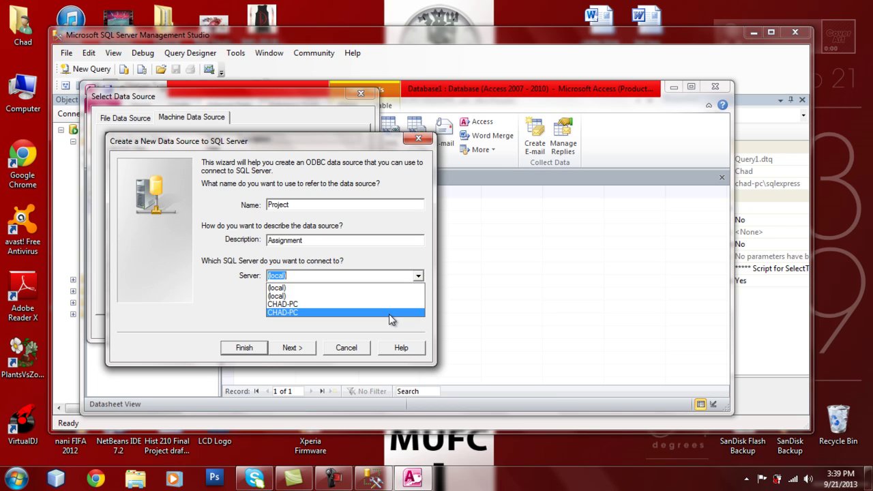
click(375, 288)
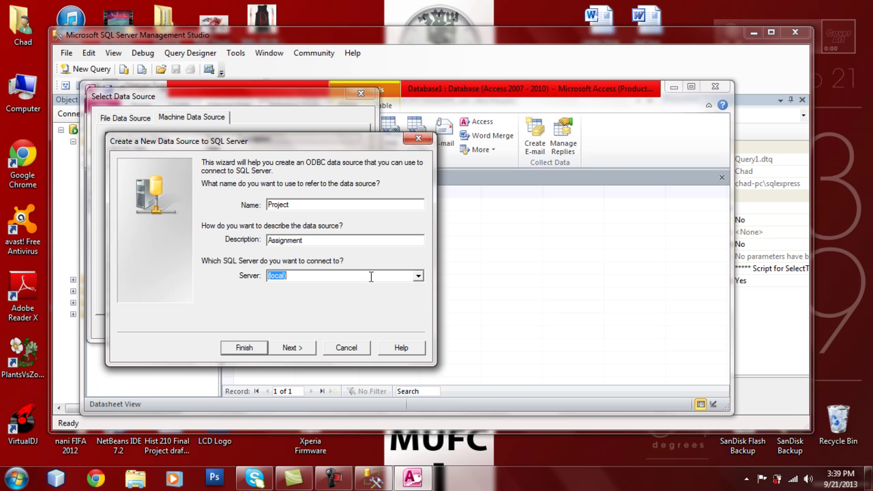
text(CHAD-PC\SQLEXPRESS)
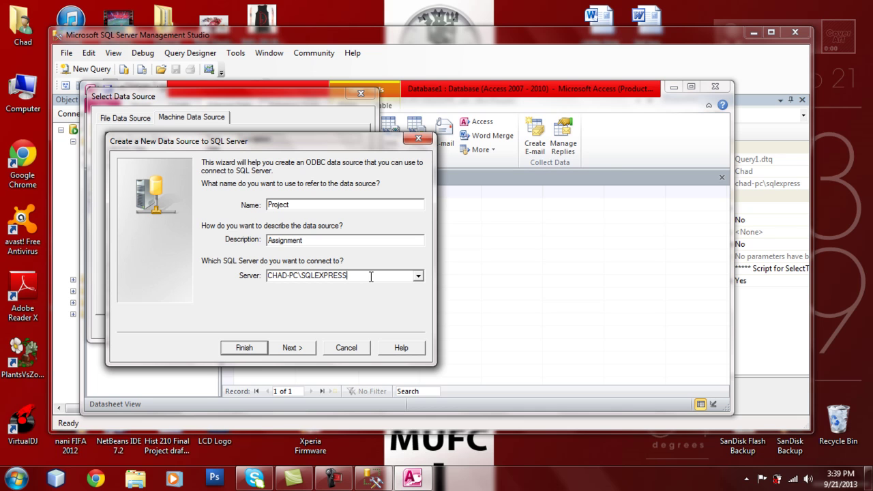
click(300, 350)
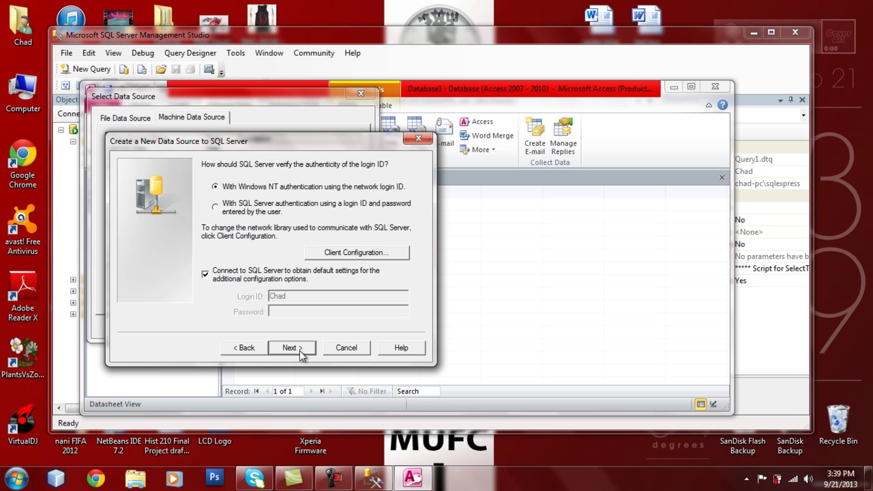
Change the data source's default database from master to the user's own database
click(299, 348)
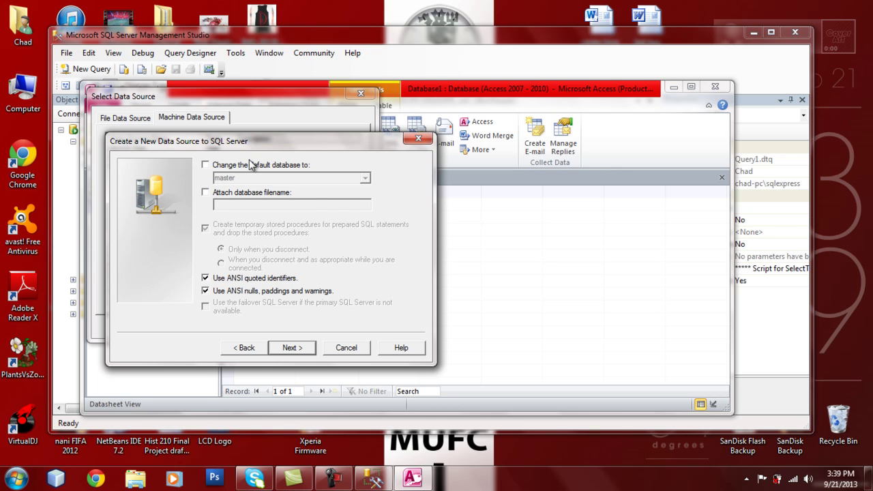
click(206, 165)
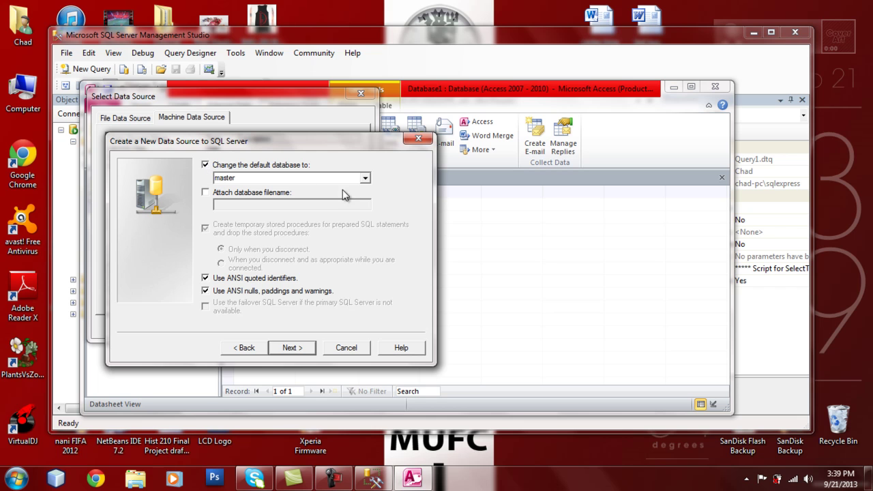
click(366, 179)
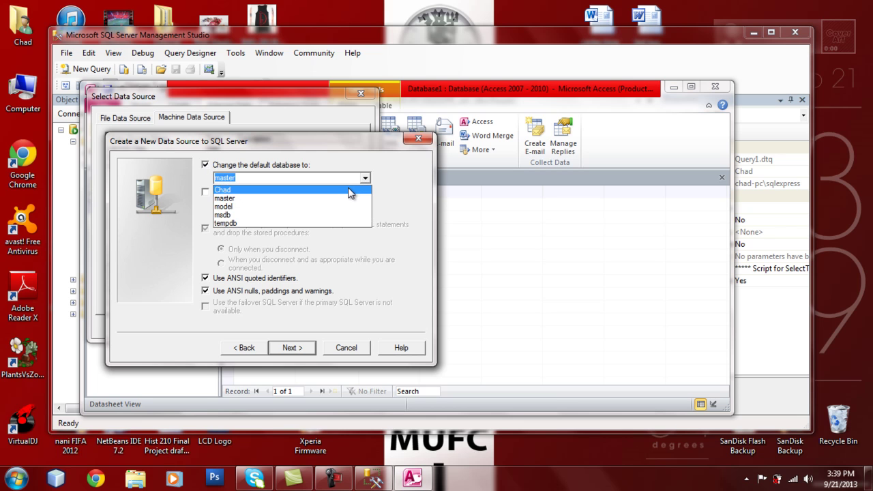
click(349, 191)
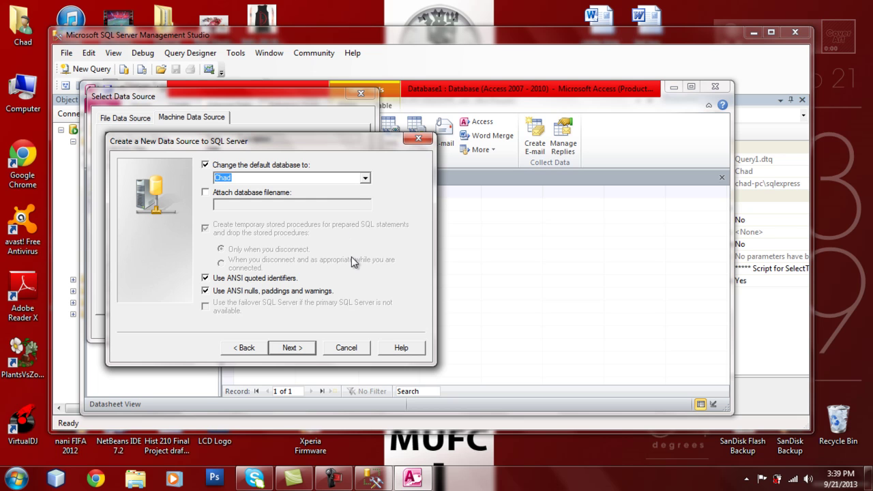
click(305, 349)
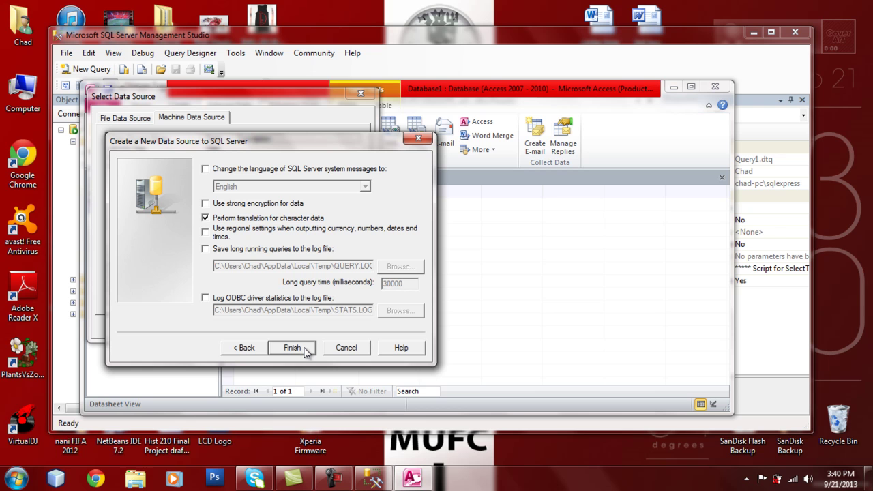
Test the Project data source successfully, save it, and select it as the link source
click(292, 348)
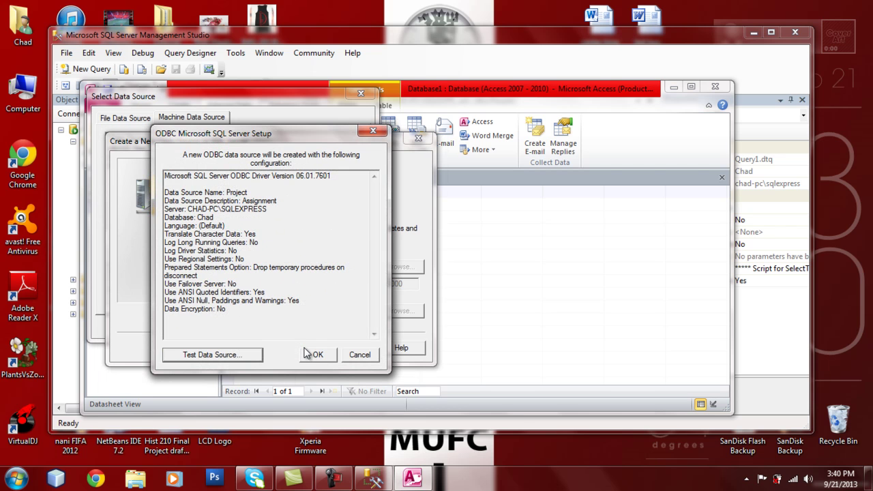
click(253, 356)
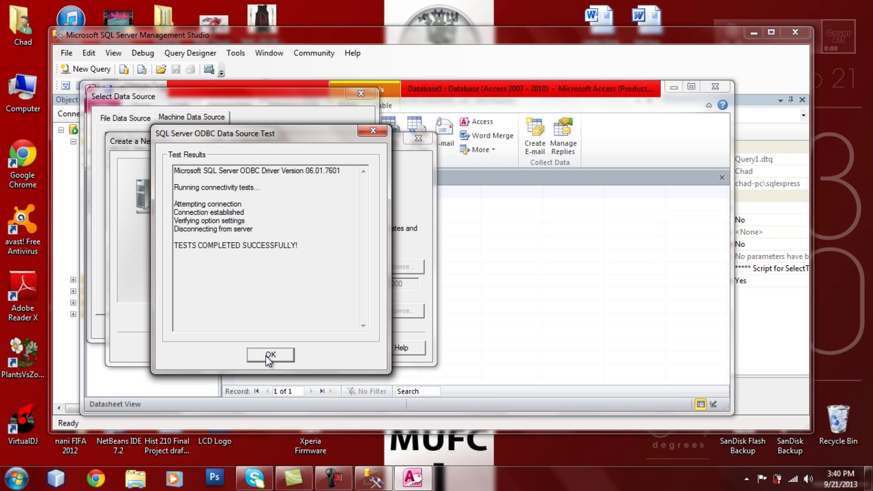
click(268, 358)
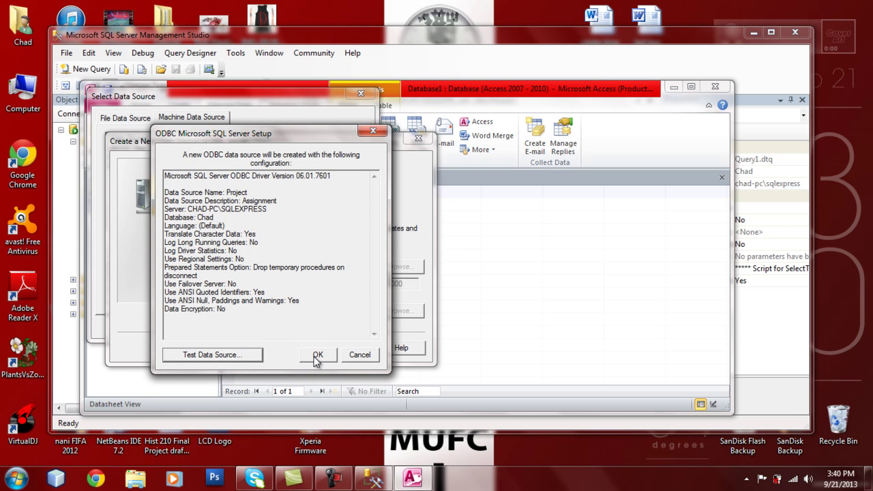
click(317, 355)
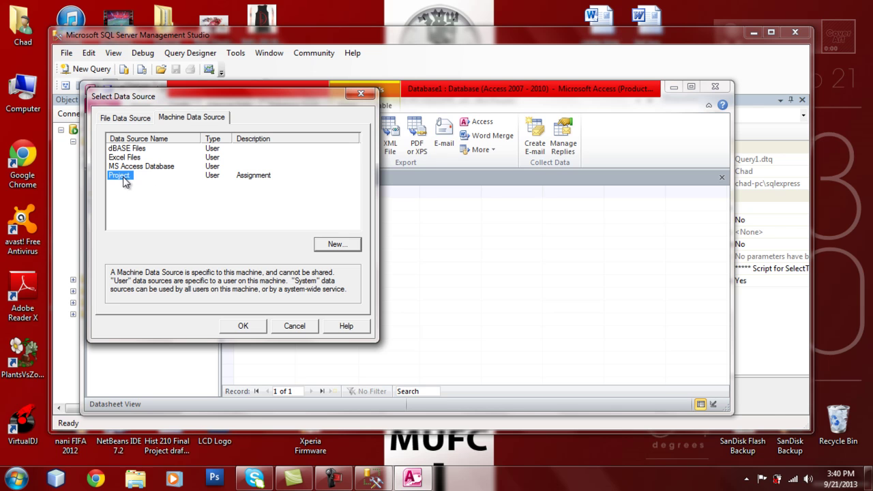
click(238, 327)
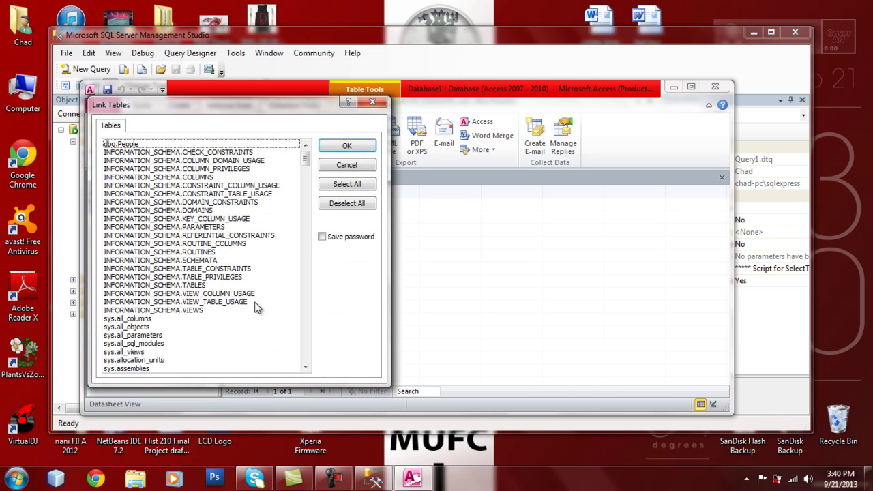
Link dbo.People with FirstName, LastName and Gender as its unique record identifier
click(285, 146)
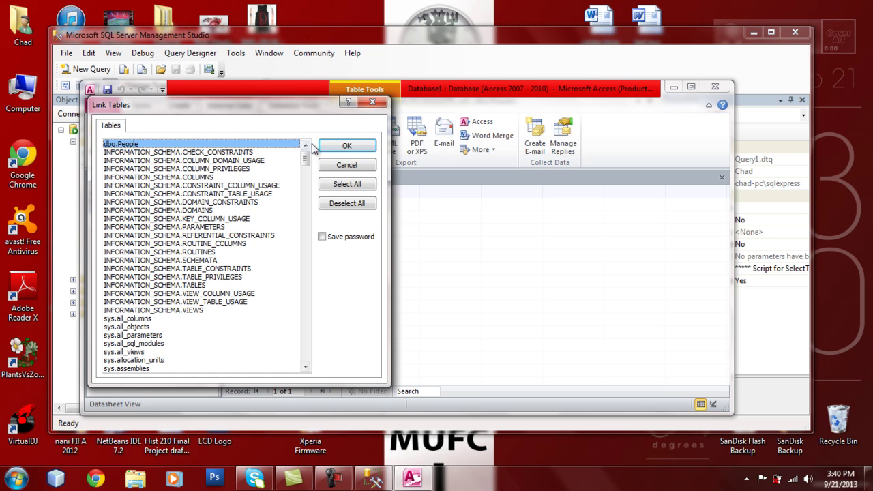
click(347, 145)
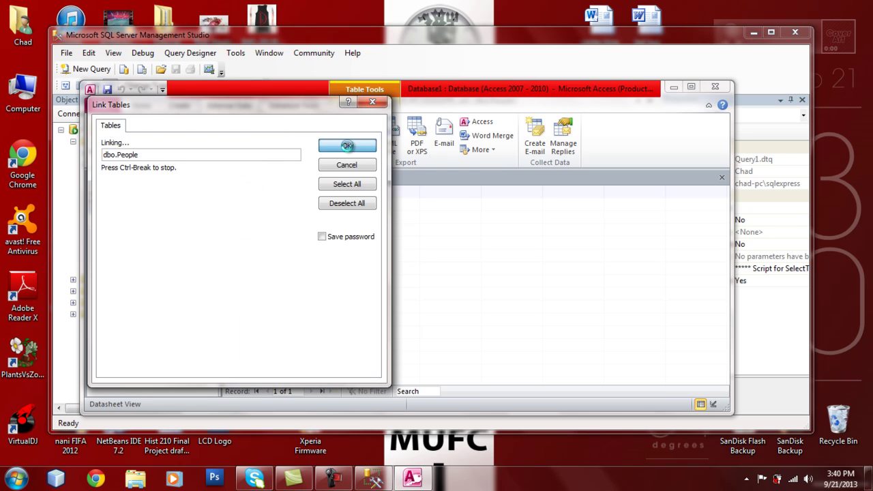
click(343, 166)
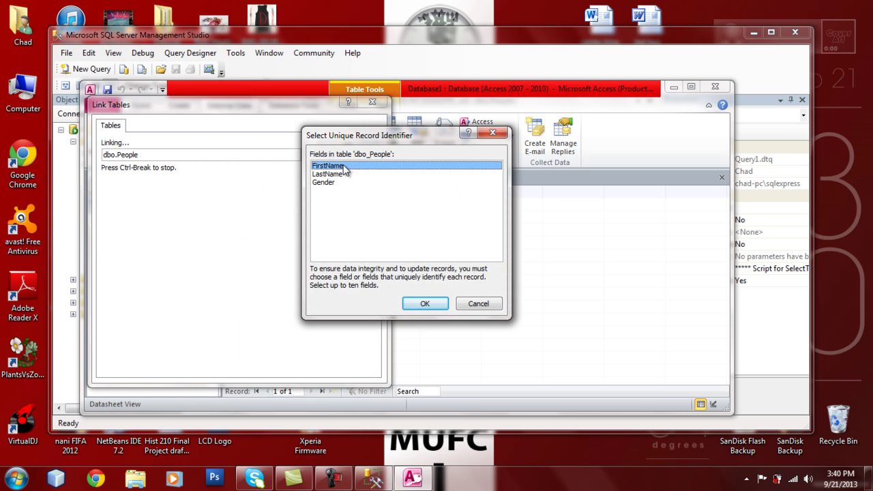
click(343, 175)
click(343, 183)
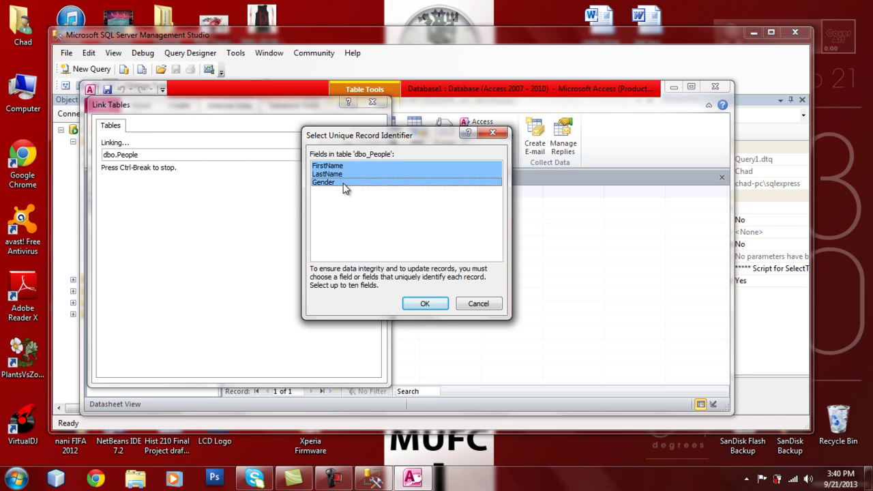
click(423, 302)
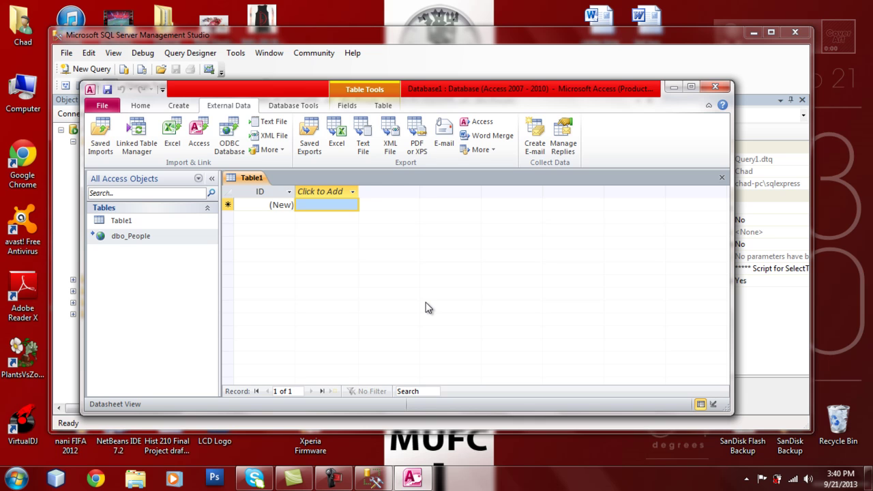
Open the dbo_People datasheet and enter the first person's first name, last name and gender Male
click(181, 239)
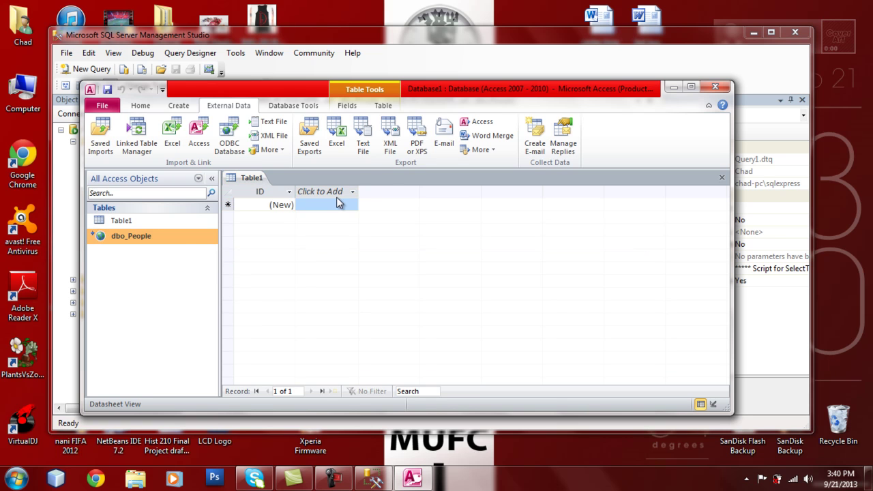
double_click(161, 237)
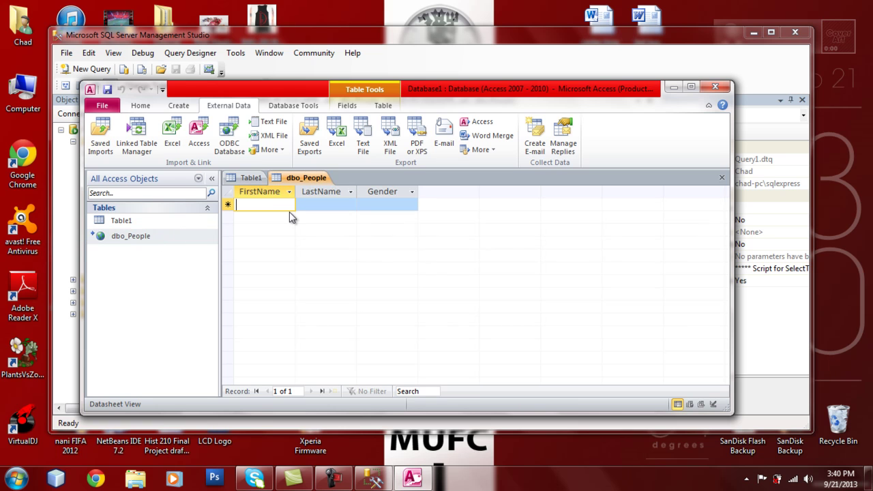
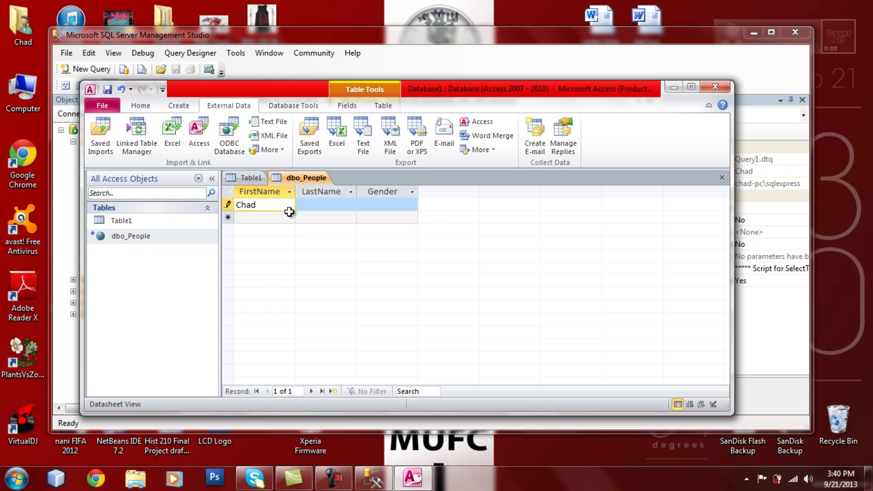
key(Tab)
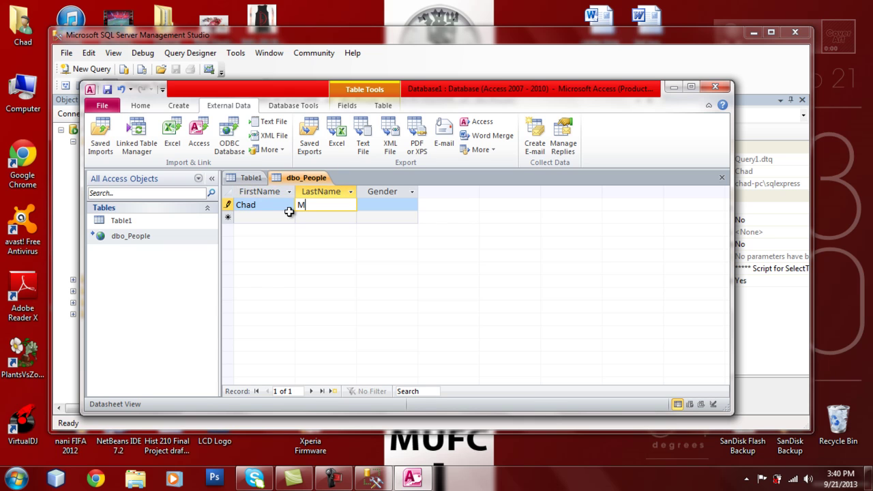
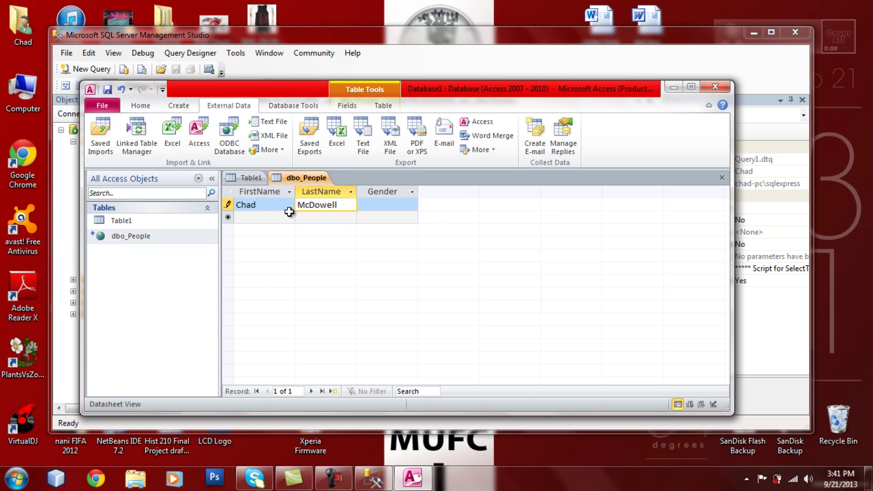
key(Tab)
text(Male)
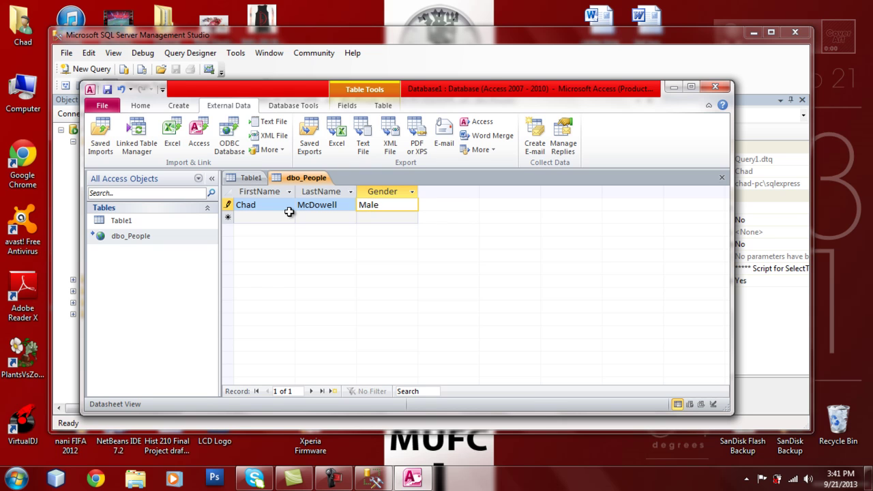
key(Tab)
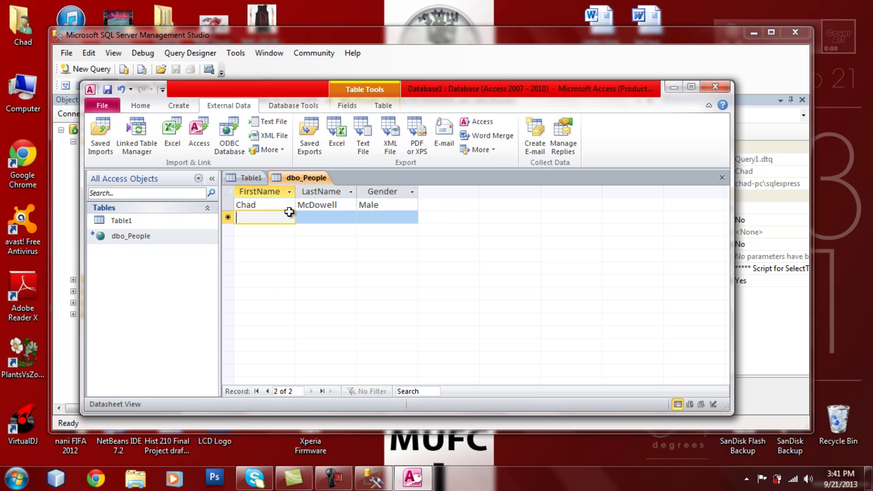
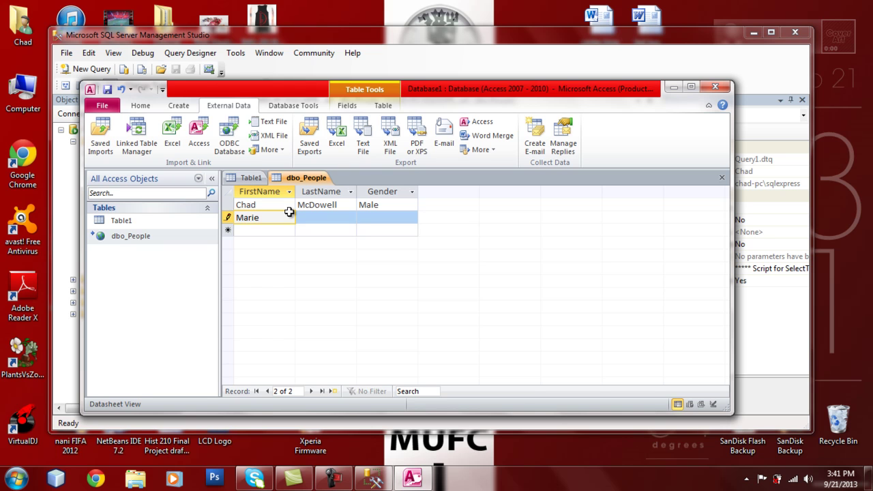
Add a second person's first name, last name and gender Female
key(Tab)
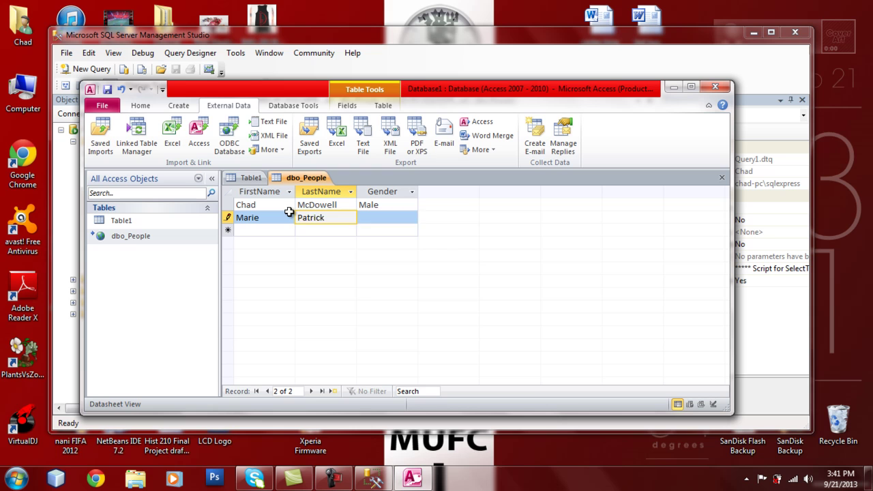
key(Tab)
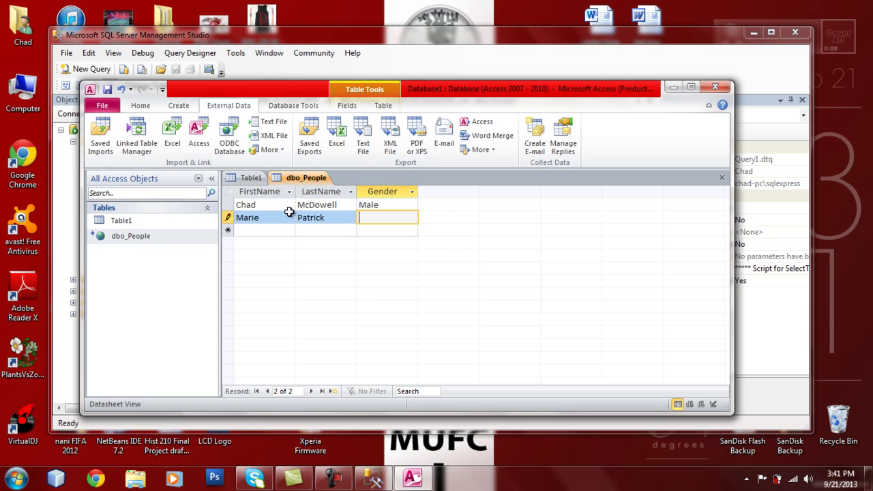
text(Female)
key(Tab)
Add a third person's first name, last name and gender Female
text(G)
key(BackSpace)
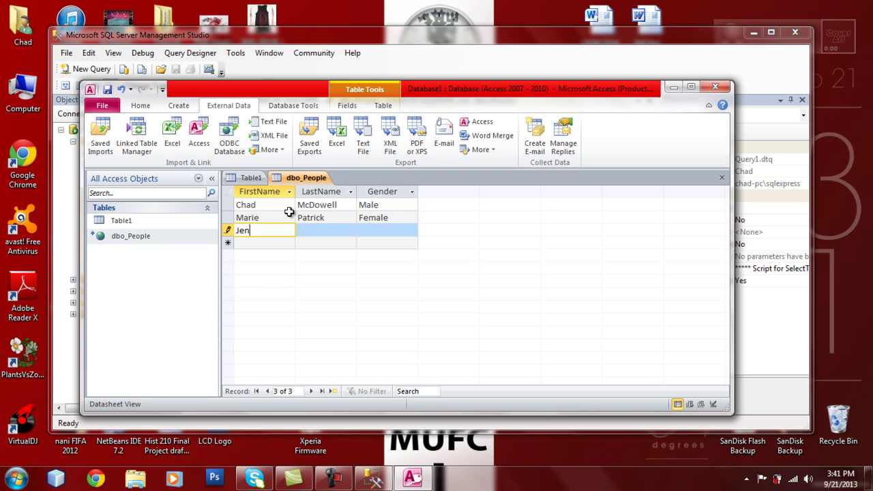
key(Tab)
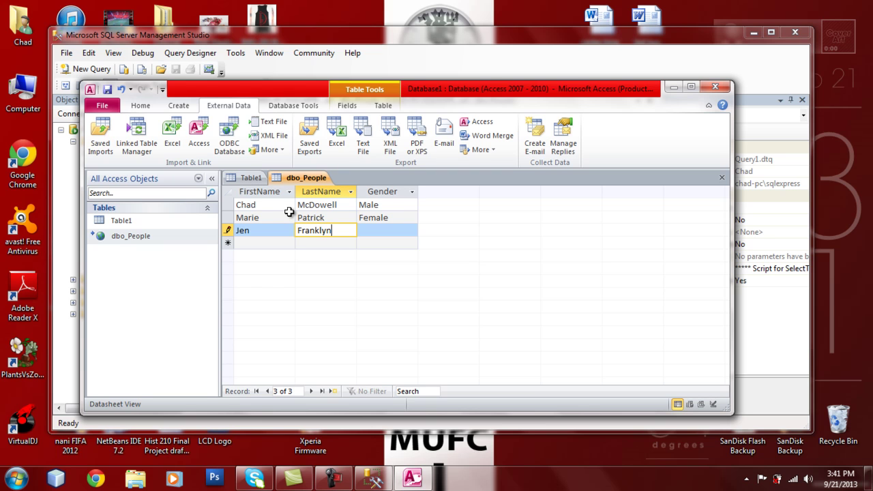
key(Tab)
text(Female)
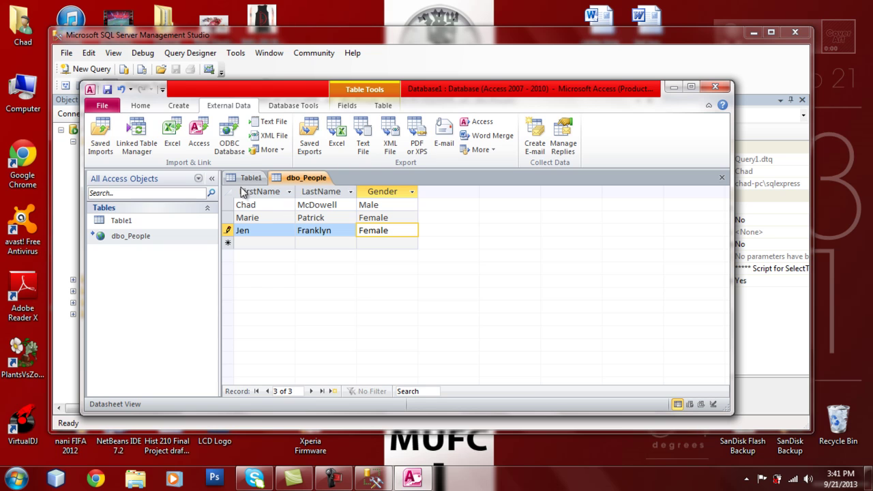
Save the new records in Access and close the old Management Studio window
click(107, 91)
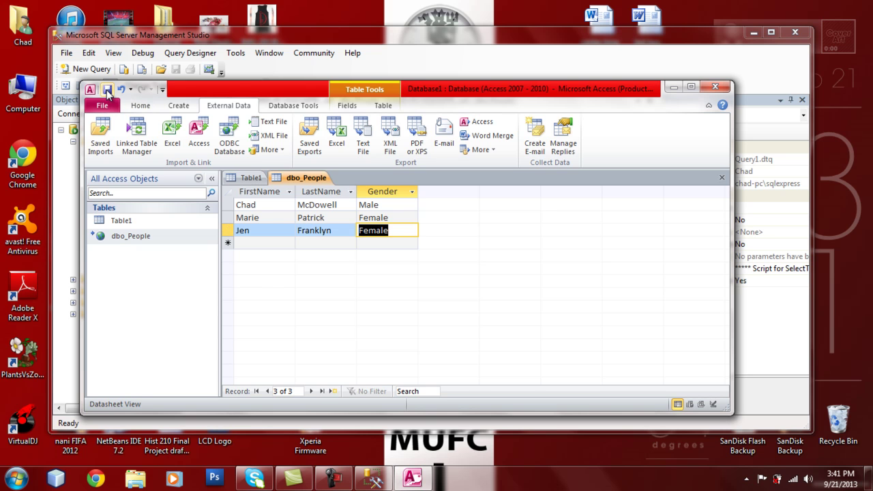
click(672, 89)
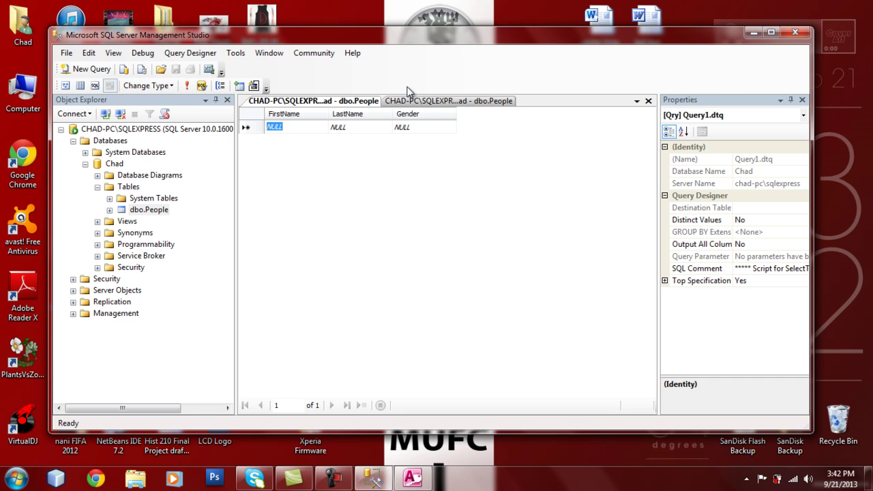
click(795, 34)
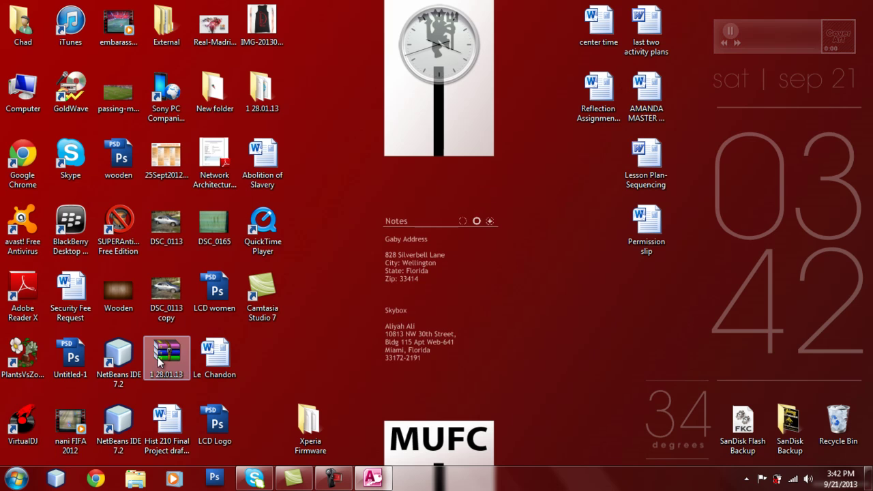
Launch SQL Server Management Studio from Start > All Programs > Microsoft SQL Server 2008
click(15, 478)
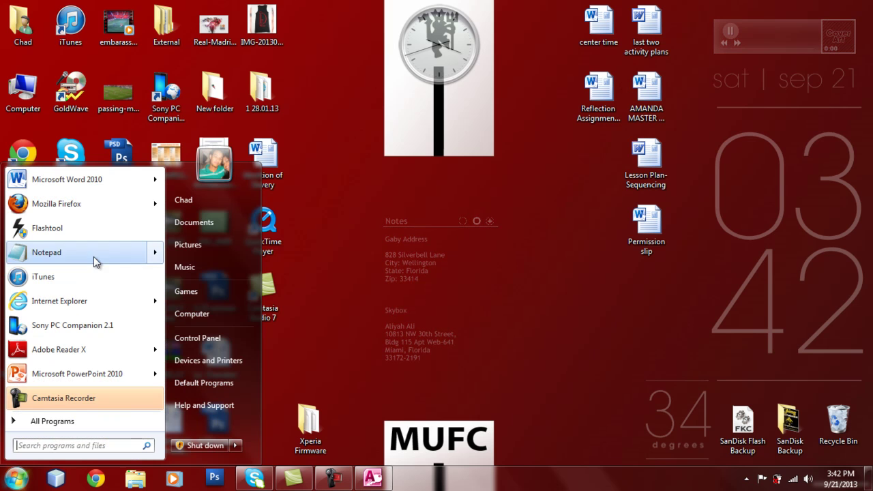
click(50, 419)
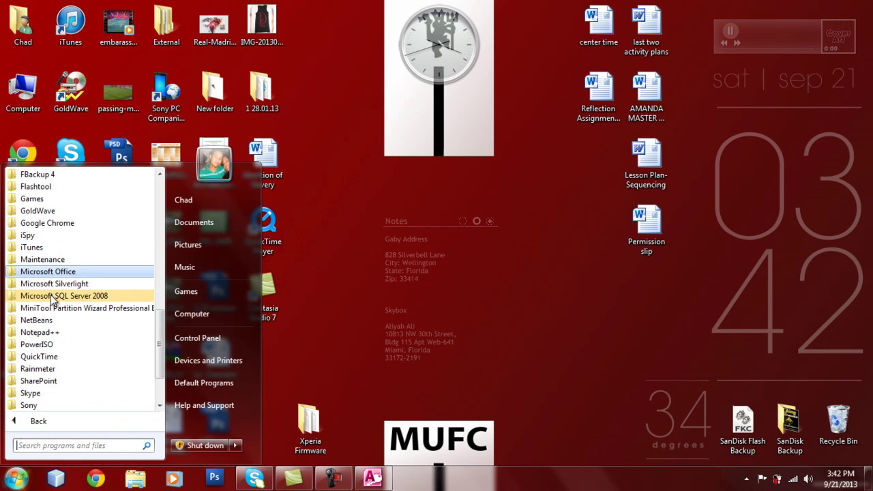
click(68, 297)
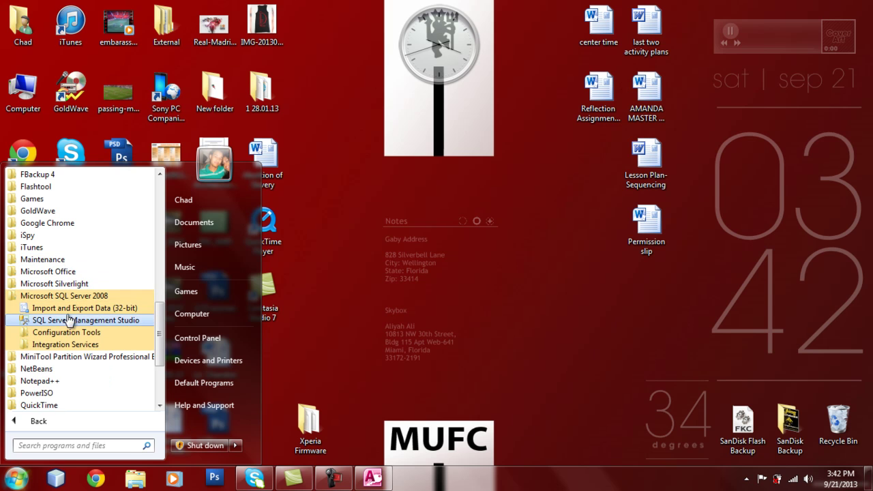
click(70, 321)
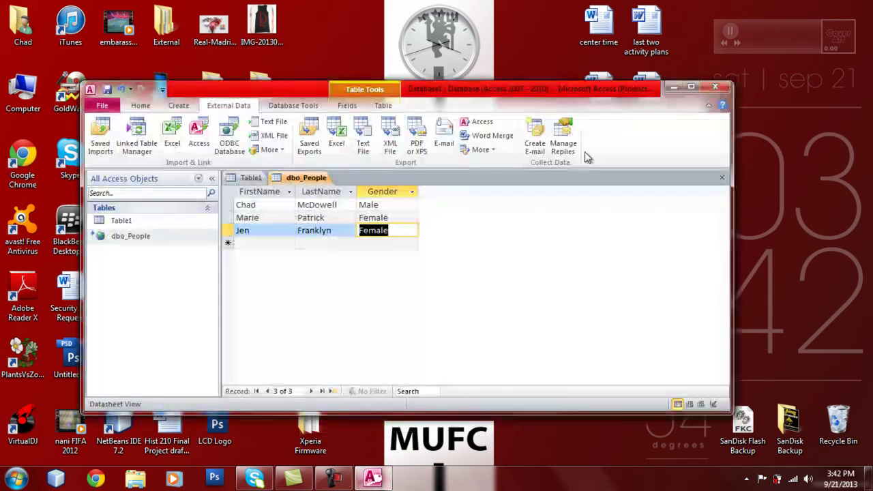
Close Access, connect to local SQLEXPRESS, and bring up dbo.People's context menu under the user database's Tables
click(716, 88)
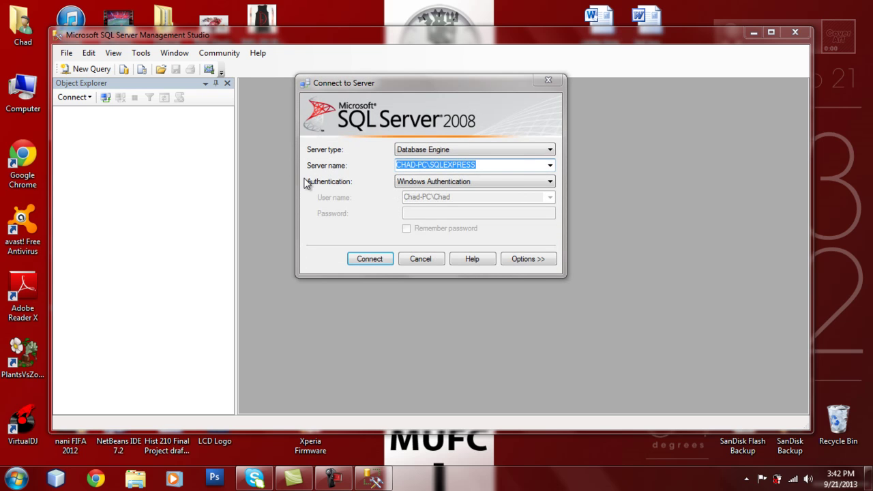
click(375, 260)
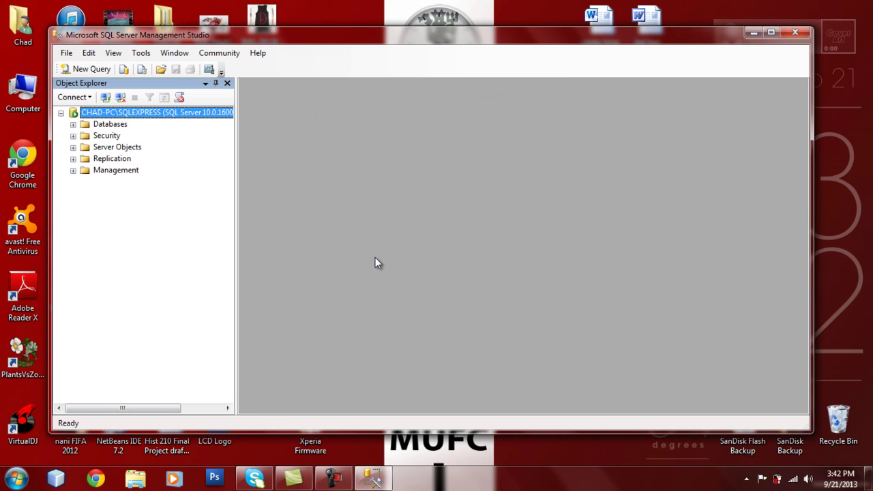
click(73, 125)
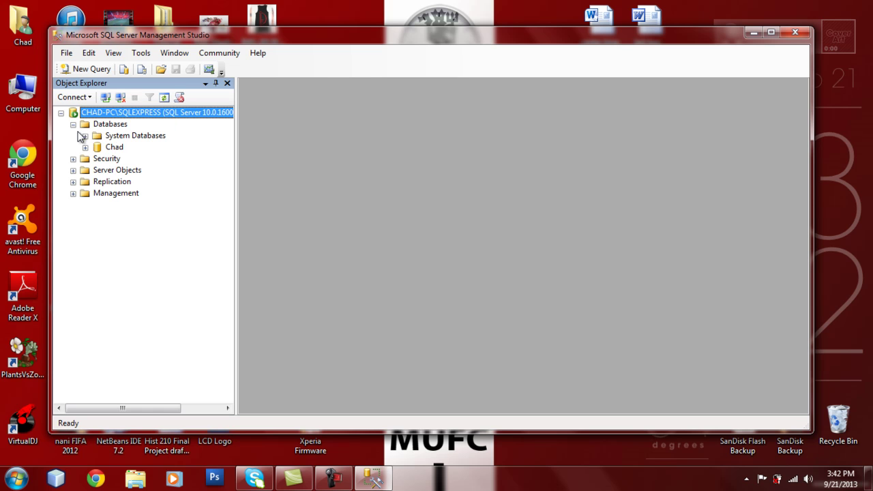
click(85, 148)
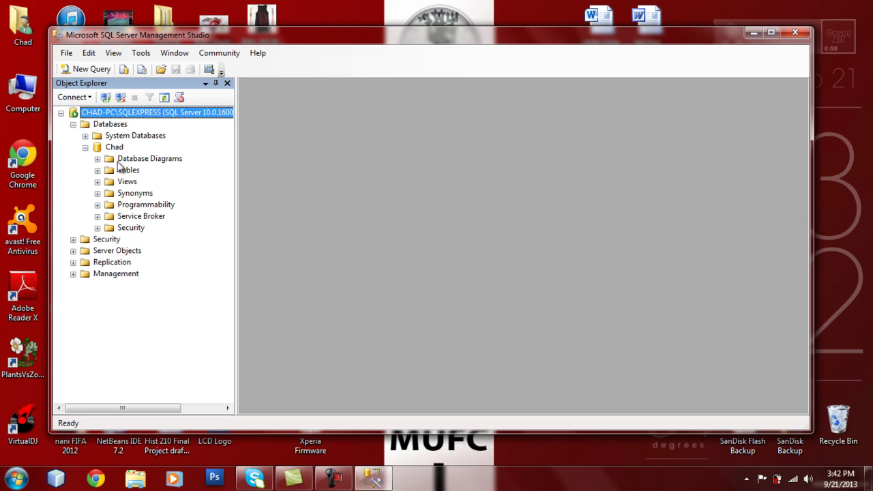
click(98, 169)
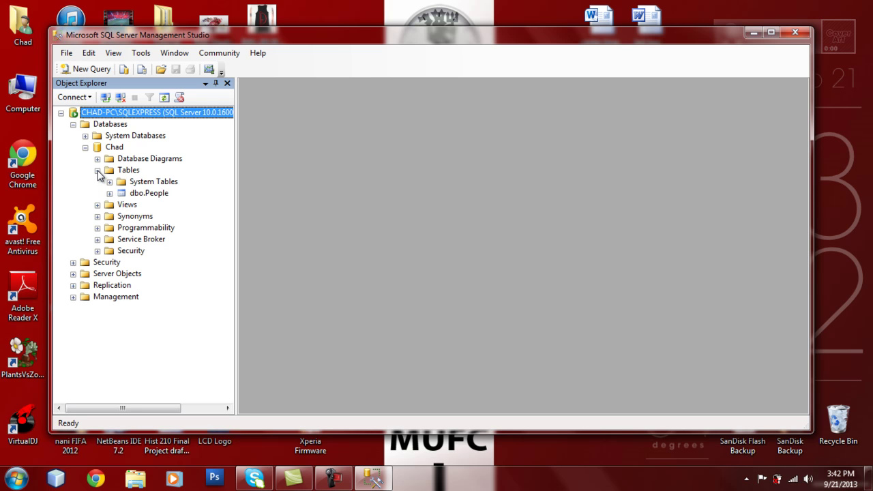
click(139, 195)
right_click(140, 198)
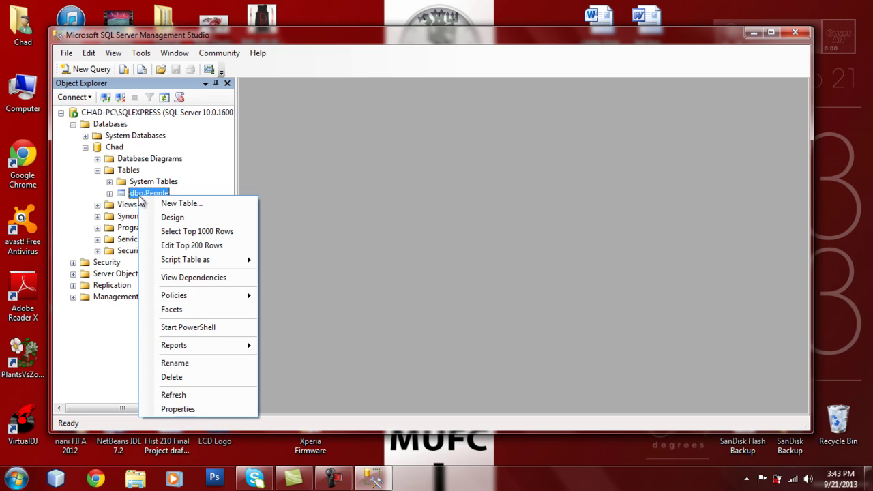
Use Edit Top 200 Rows on dbo.People to show the three records entered through Access
click(164, 248)
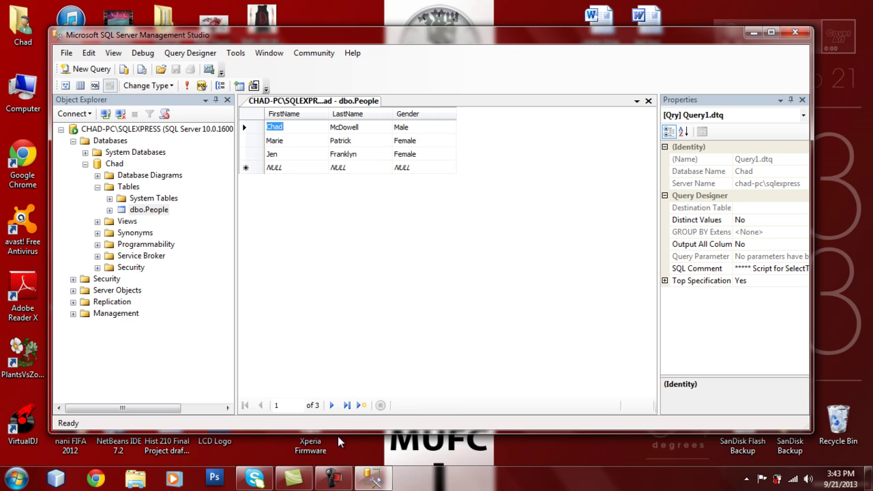
mouse_move(332, 484)
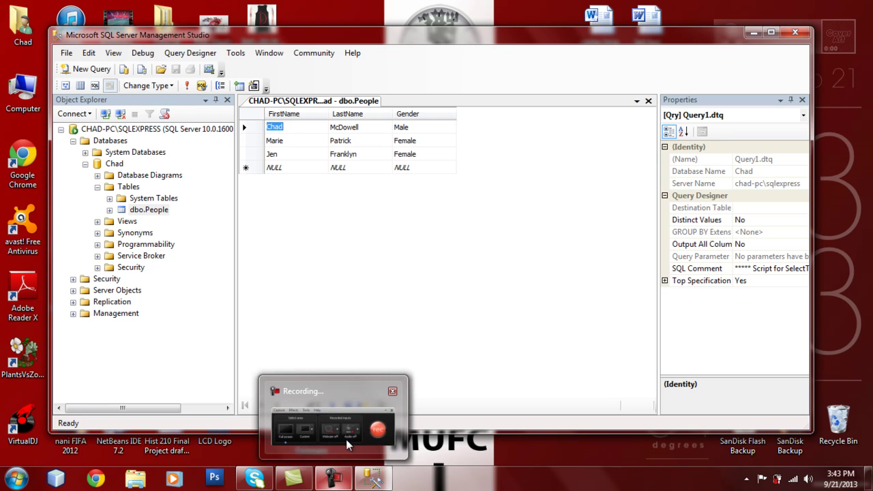